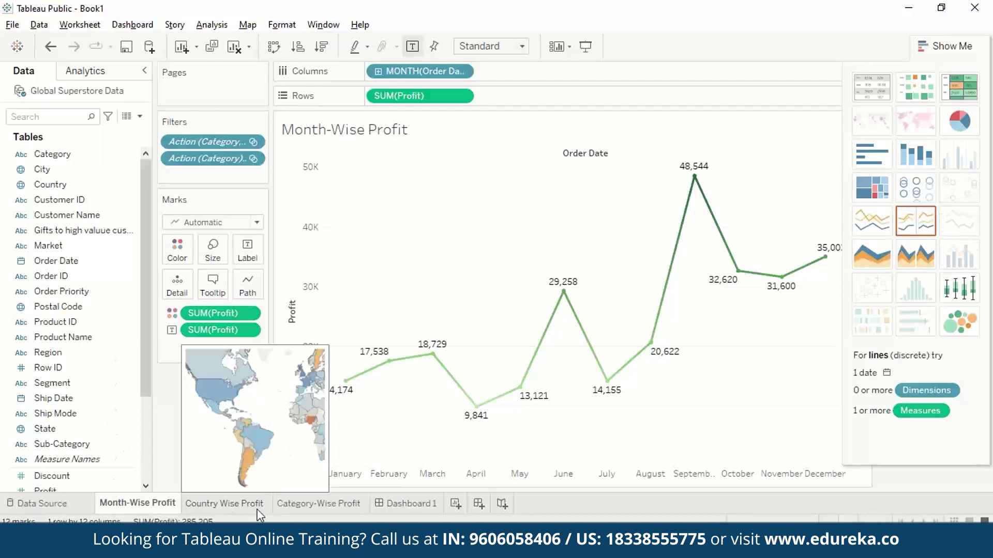
Review the existing Category-Wise Profit and Month-Wise Profit sheets and Dashboard 1 as the reference for the rebuild.
left_click(326, 507)
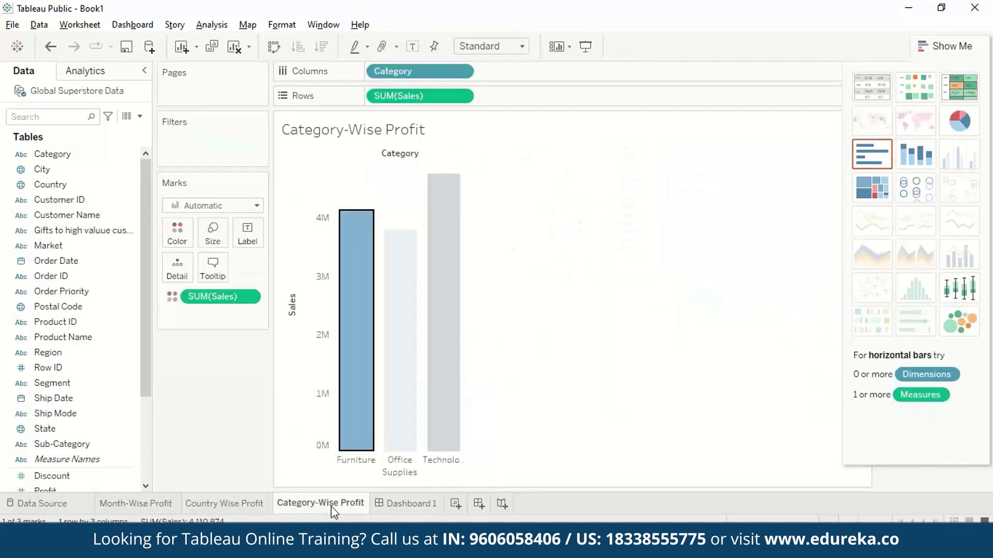
key("ctrl+Tab")
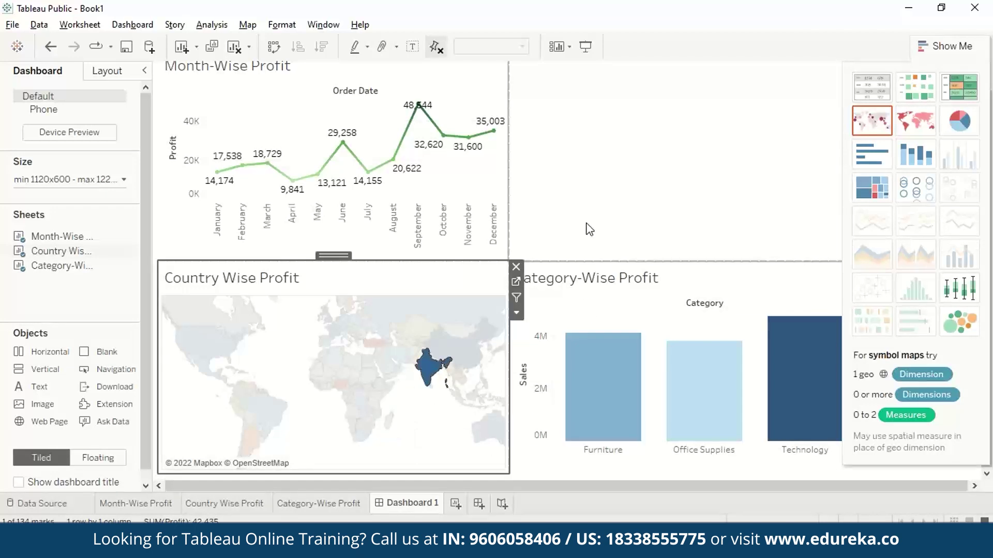
left_click(163, 508)
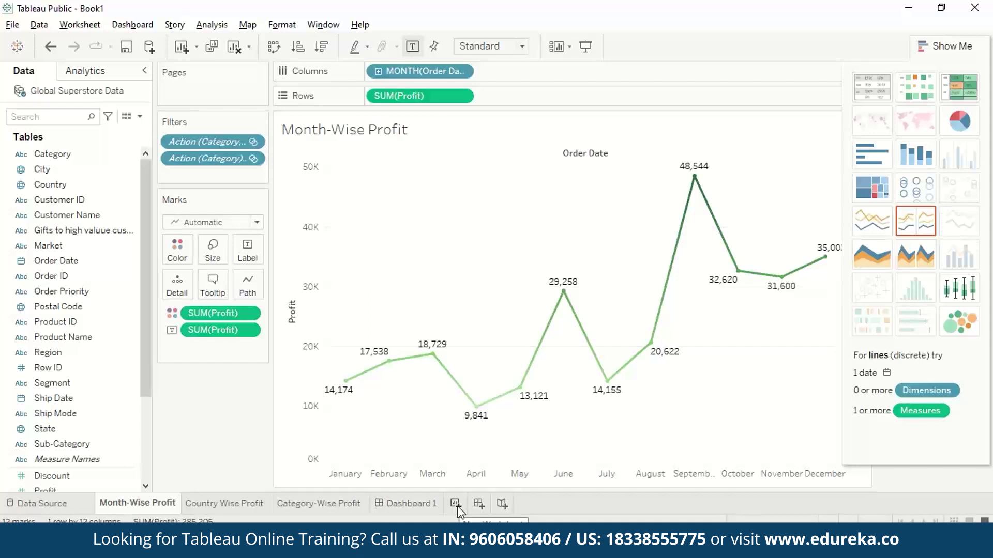
left_click(456, 504)
key("ctrl+z")
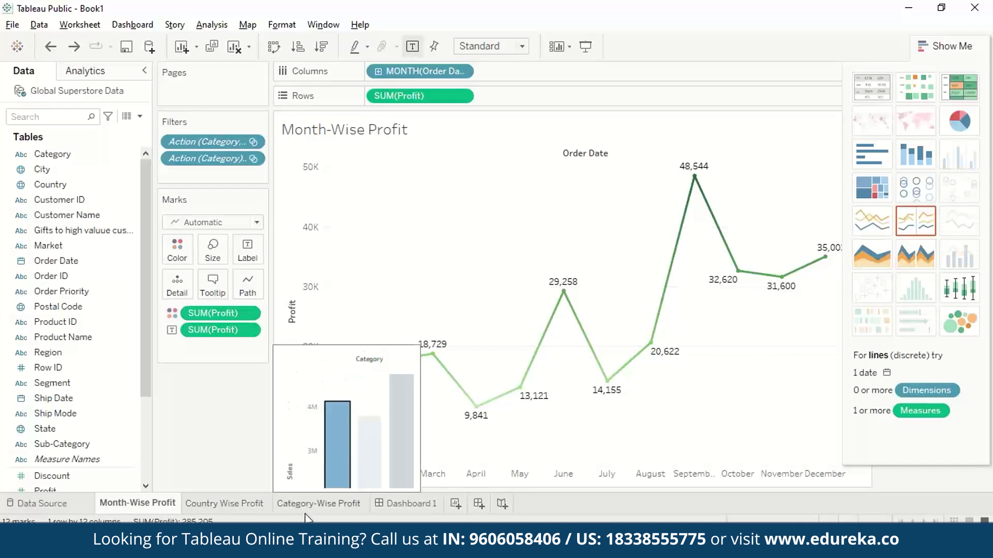
mouse_move(261, 513)
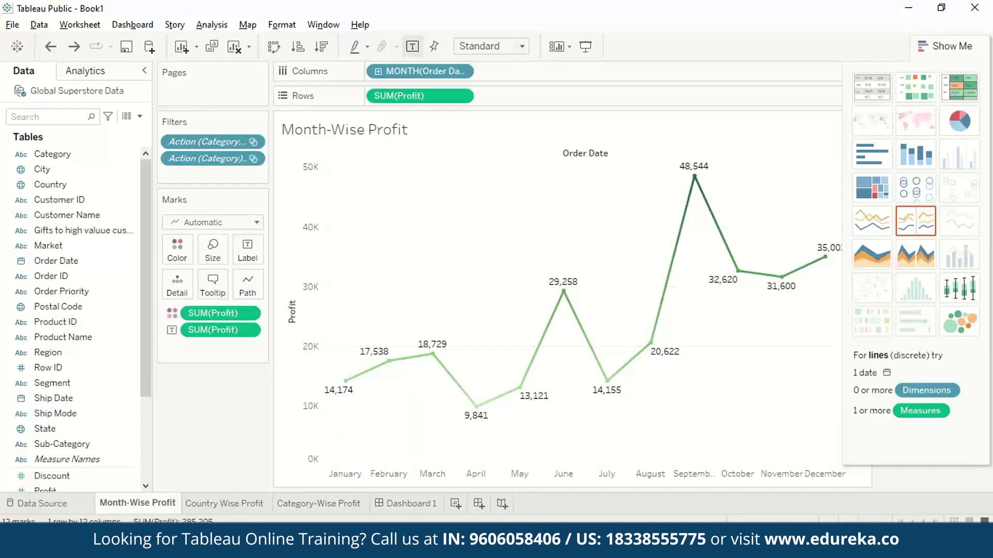
left_click(404, 510)
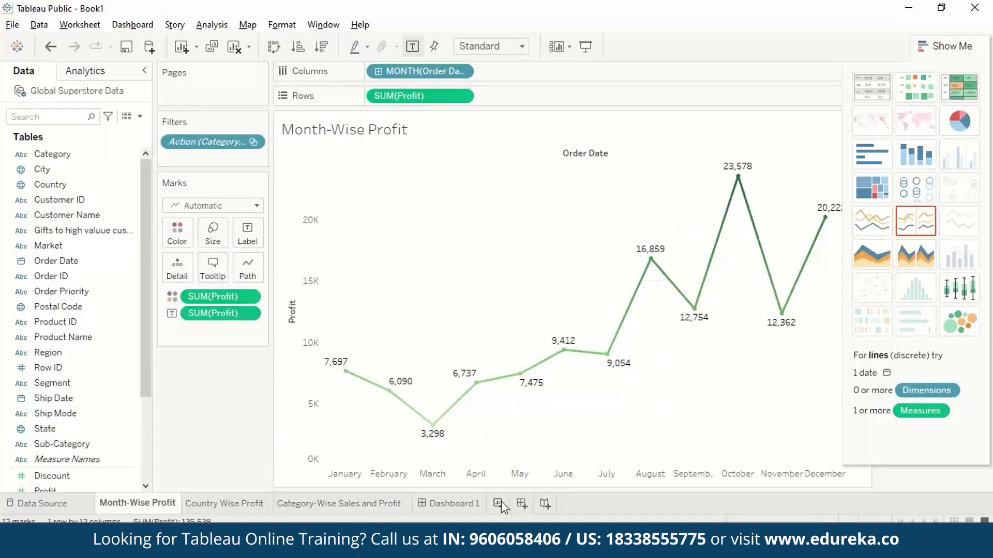
Add a new worksheet and name it "Monthwise Profit".
left_click(499, 505)
double_click(514, 504)
type("Monthwise Profit")
key("Return")
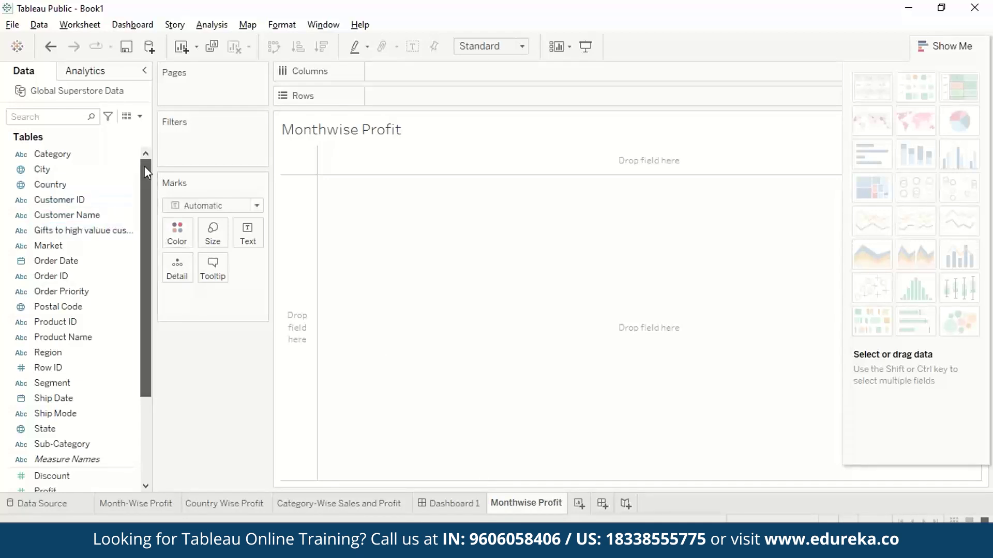
Build a line chart with Order Date by month as columns and the sum of Profit as rows.
left_click_drag(75, 267, 419, 80)
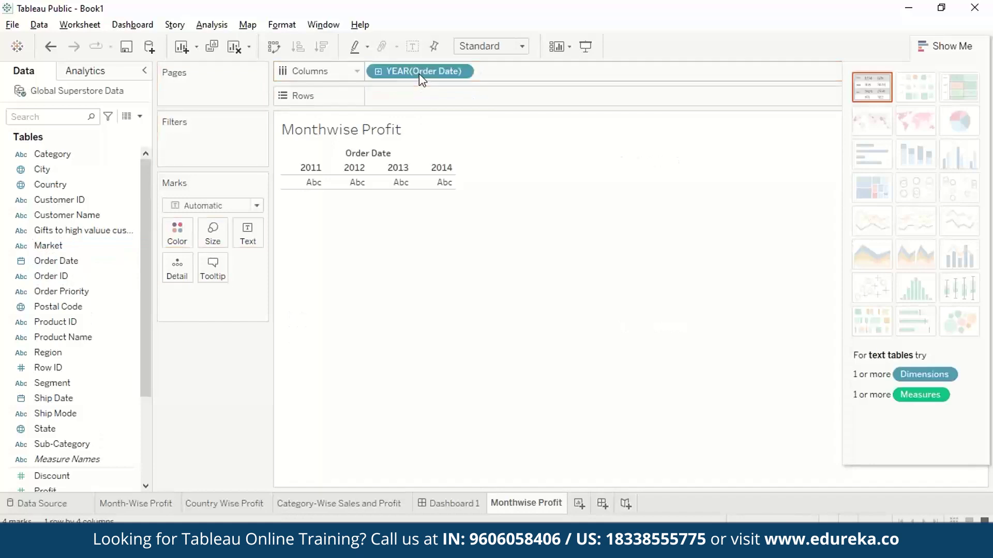
left_click(462, 72)
left_click(449, 275)
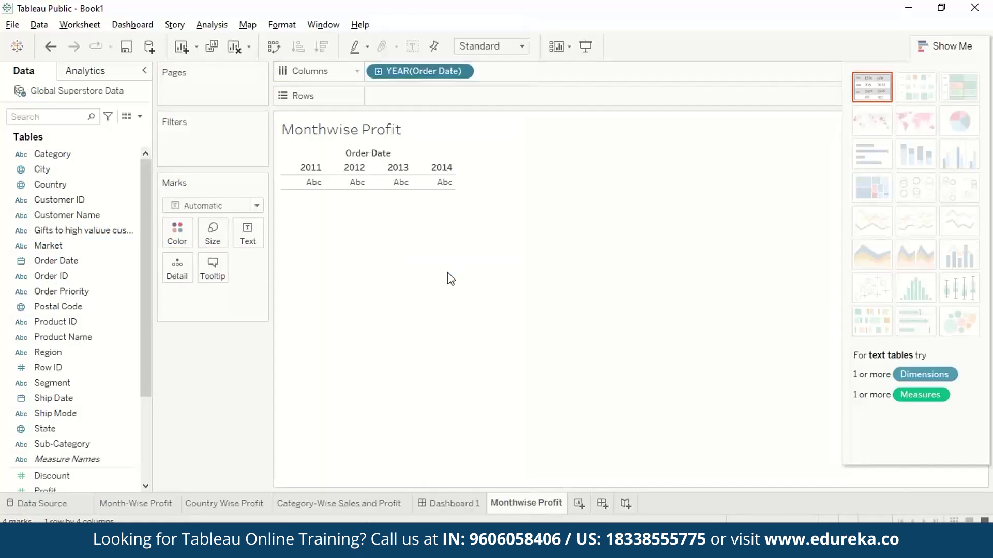
left_click_drag(148, 329, 150, 385)
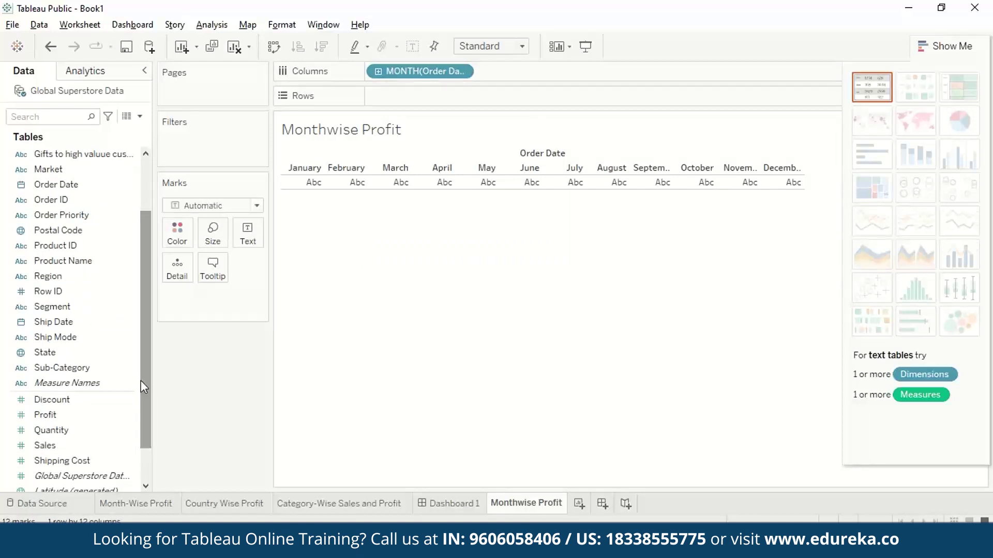
left_click_drag(71, 414, 414, 100)
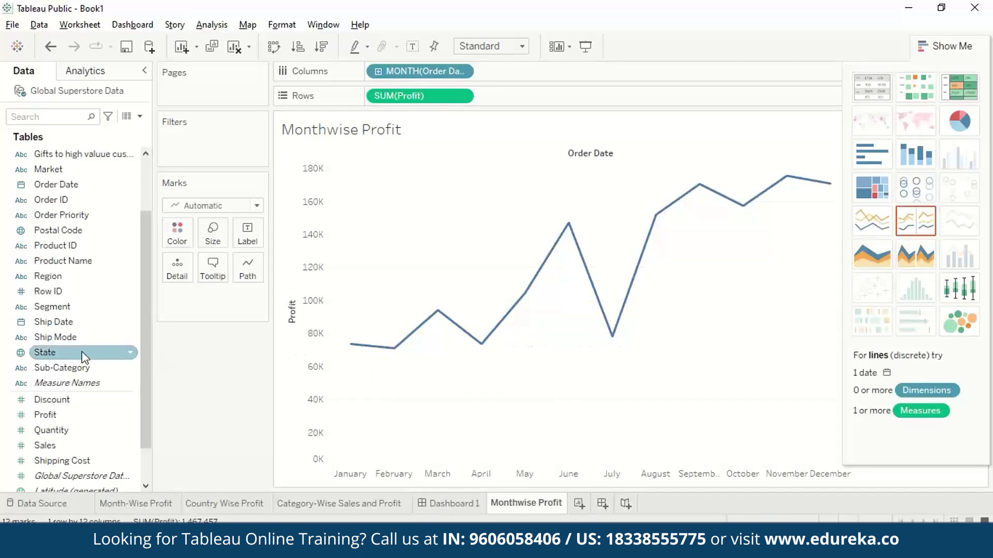
Colour the line by Profit using the Green palette and label its points with their Profit values.
left_click_drag(70, 415, 185, 238)
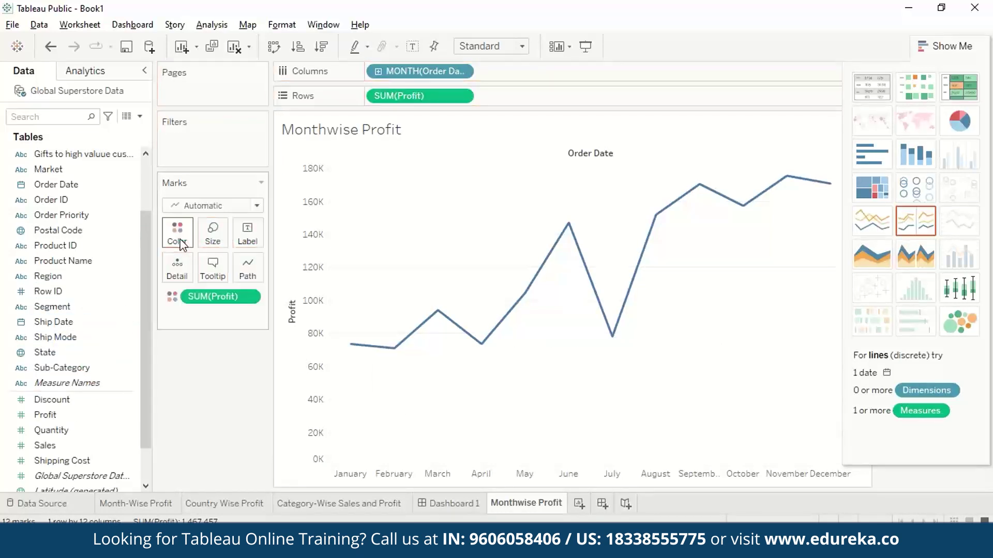
left_click(185, 241)
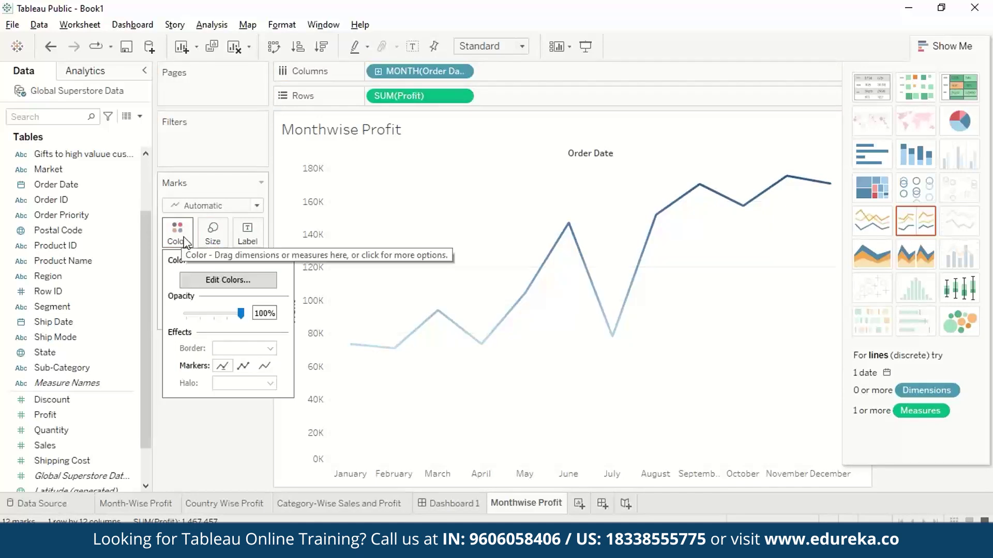
left_click(215, 284)
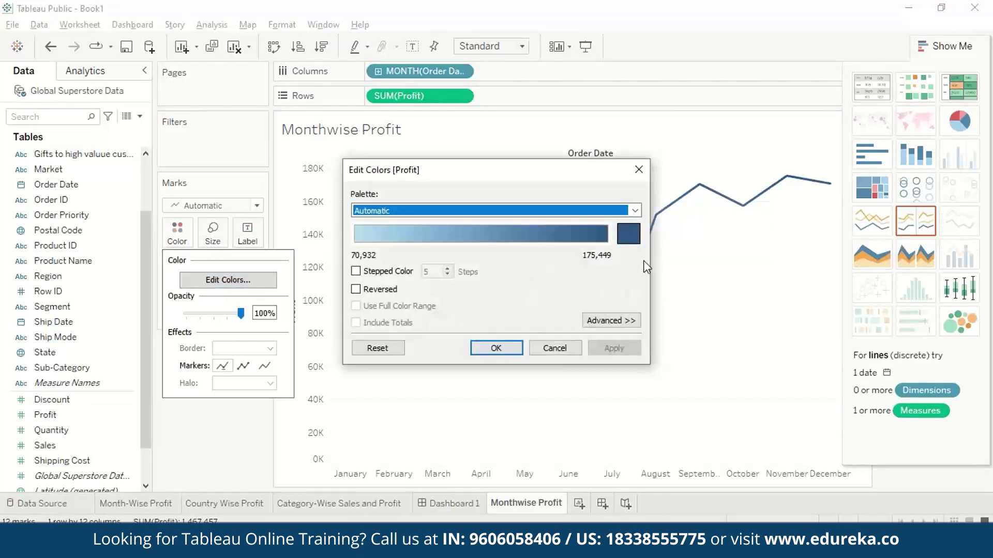
left_click(634, 210)
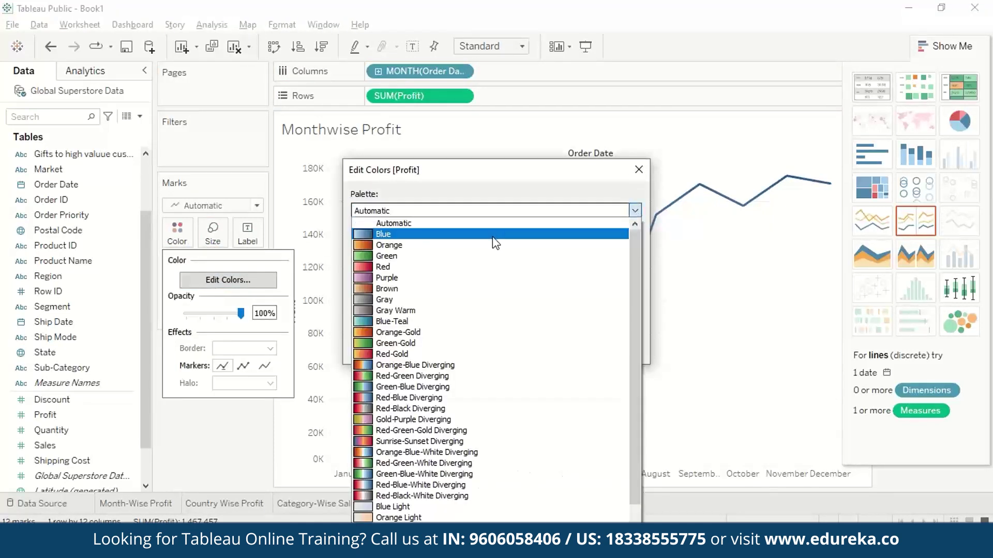
left_click(492, 257)
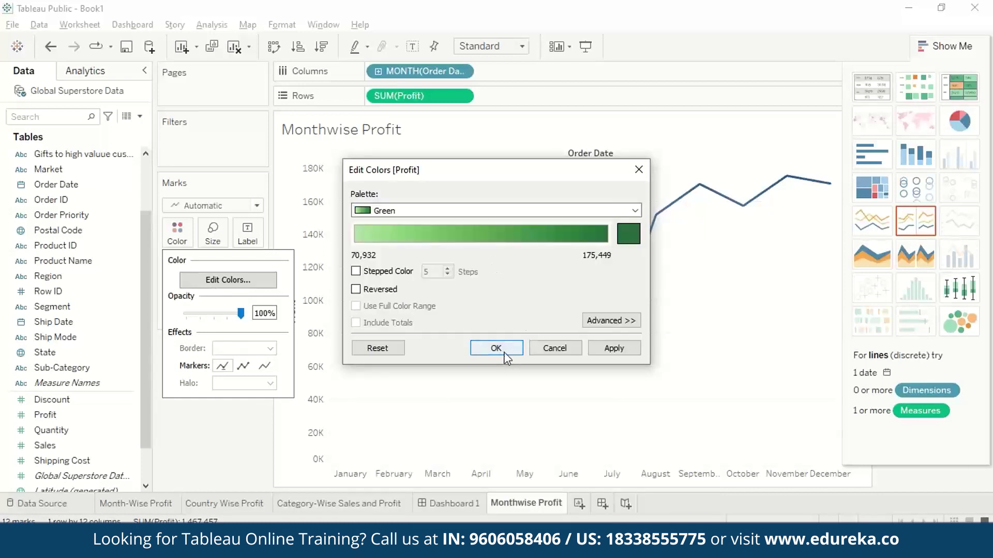
left_click(506, 351)
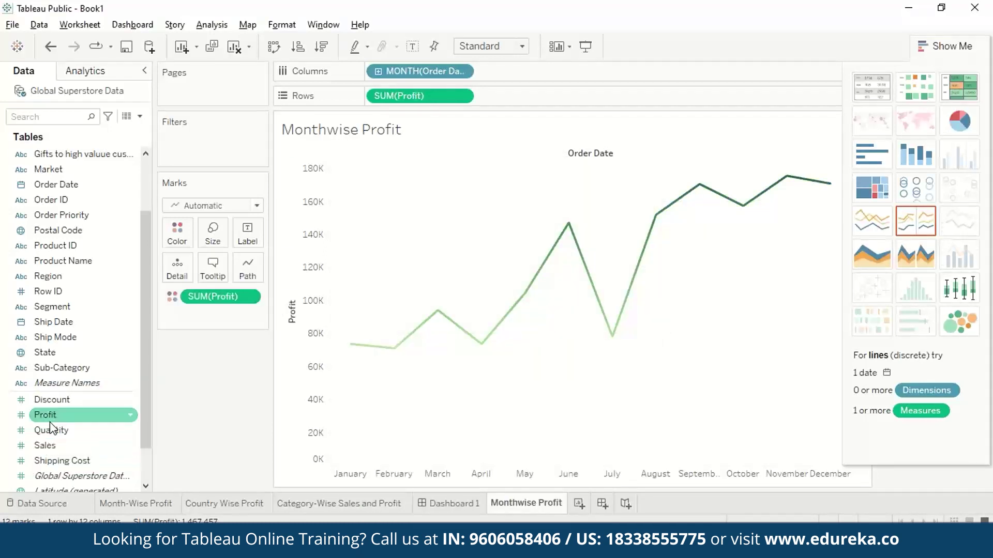
left_click_drag(51, 419, 246, 236)
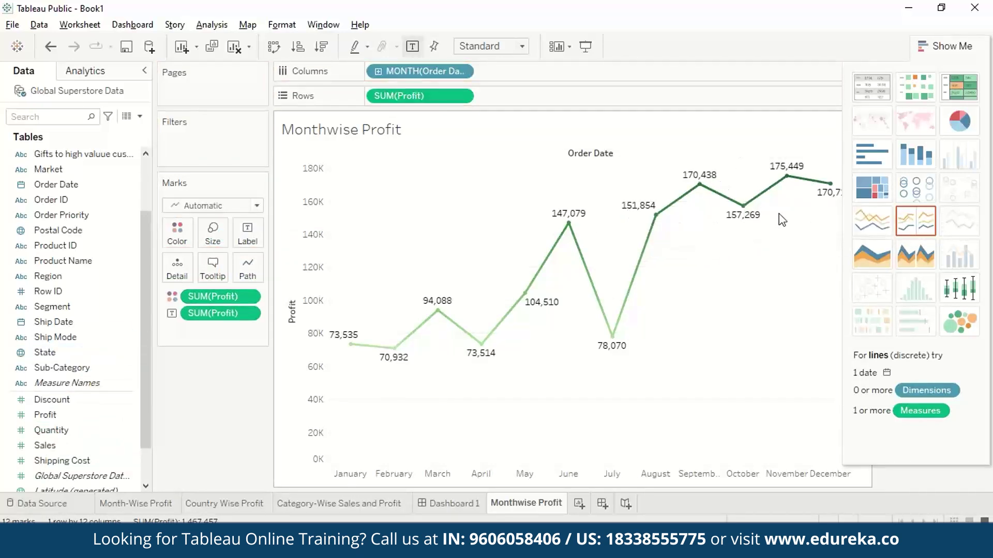
Add another worksheet and name it "Country-wise Profit".
mouse_move(550, 512)
left_click(578, 507)
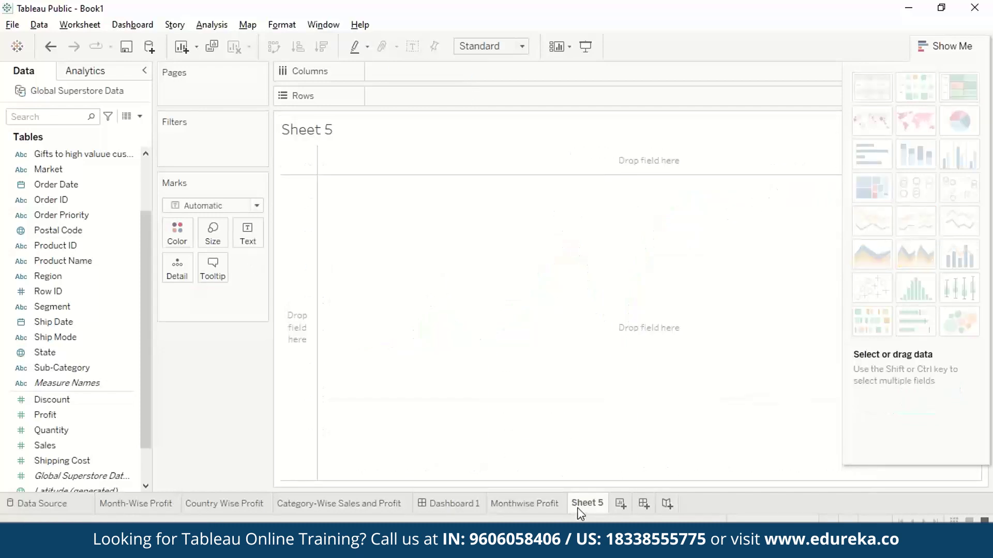
double_click(591, 505)
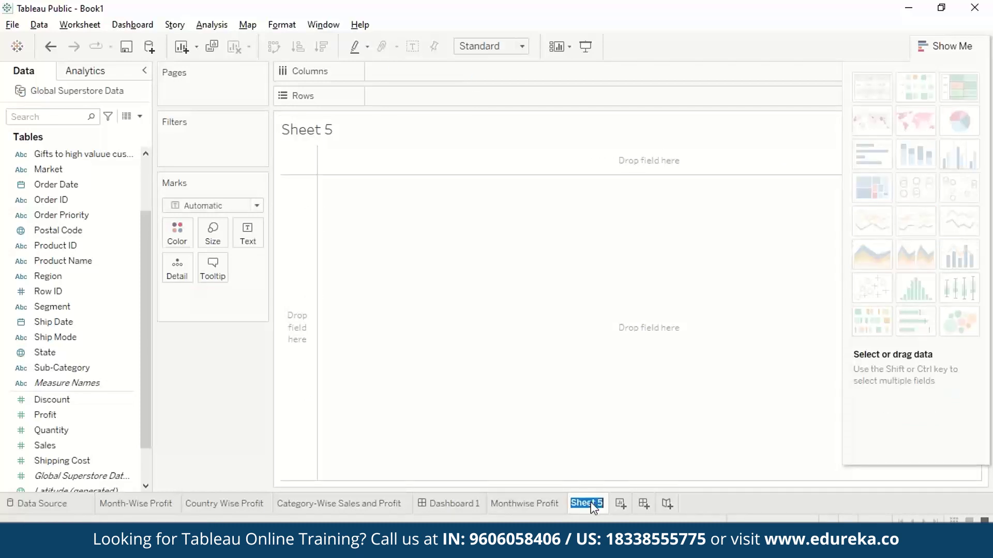
type("Country")
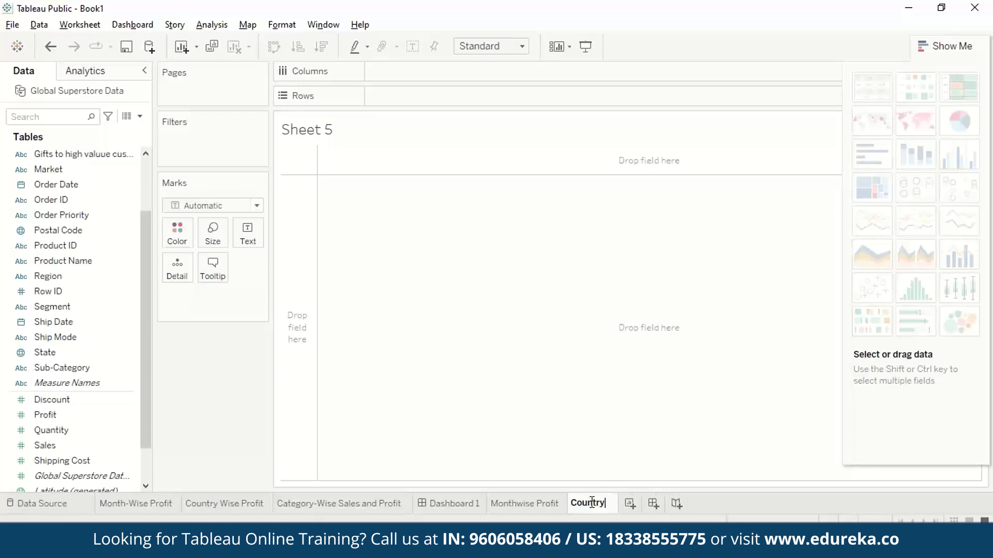
type("-wise Profit")
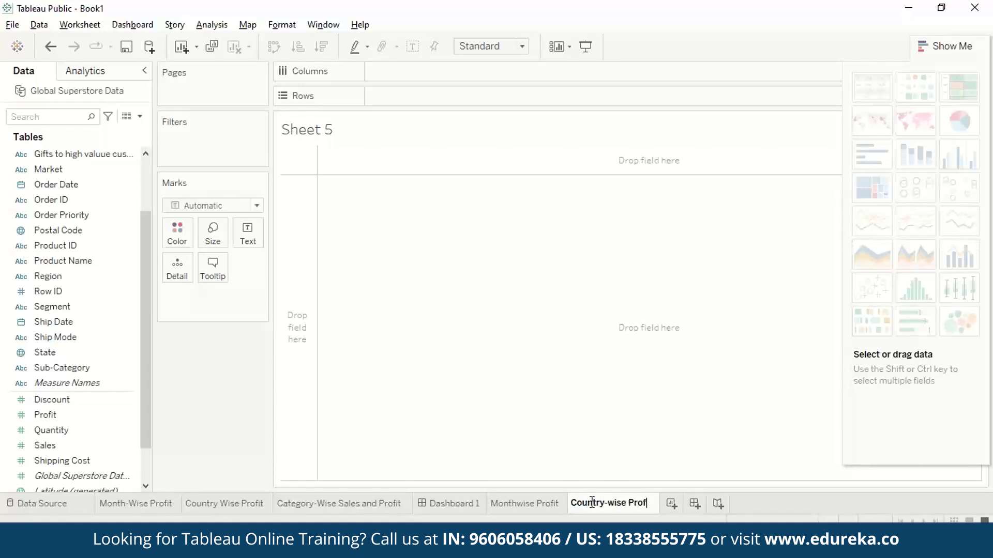
key("Return")
Plot the sum of Profit by Country as a filled map and hide the chart-type suggestions.
scroll(145, 321, "down", 1)
left_click_drag(116, 368, 455, 94)
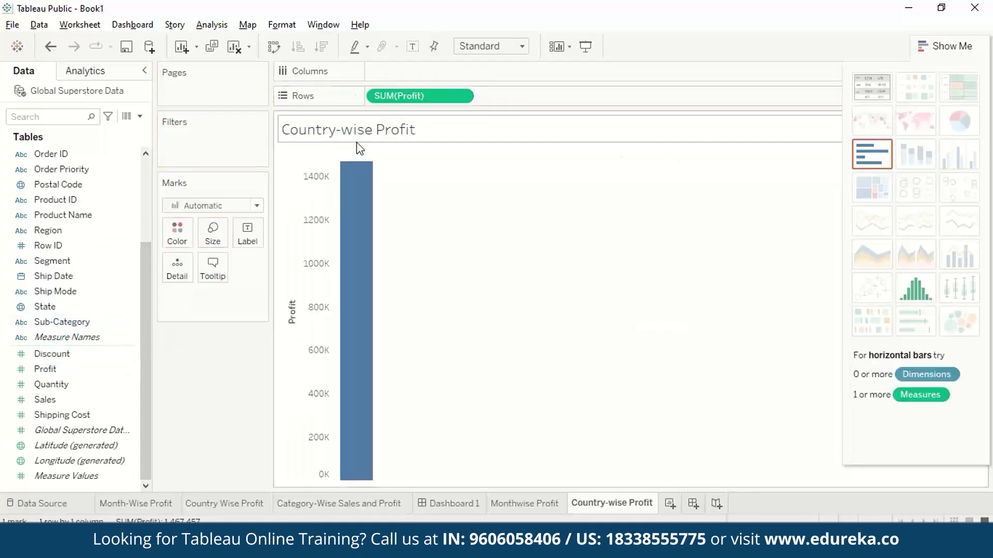
scroll(145, 259, "up", 3)
left_click(96, 187)
left_click_drag(95, 186, 446, 75)
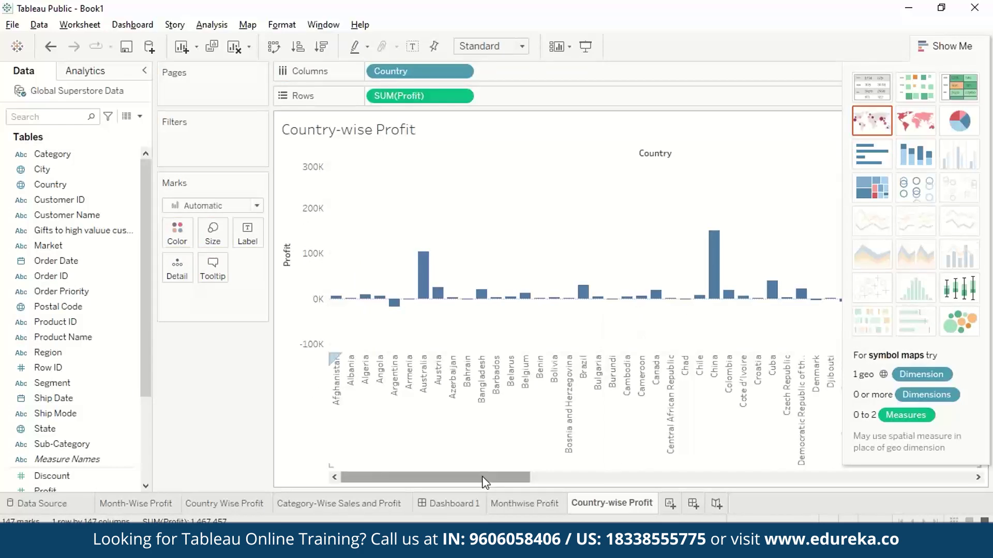
left_click(921, 110)
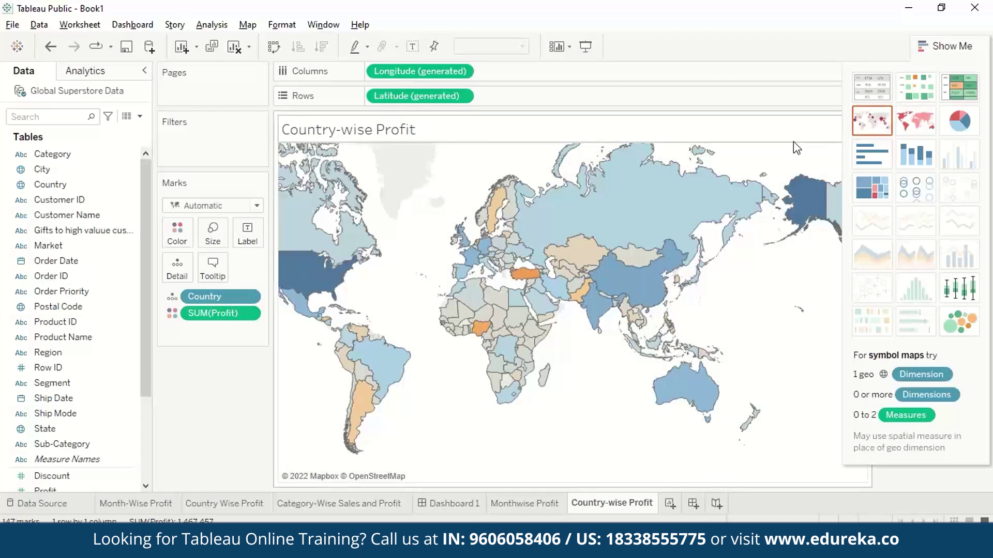
mouse_move(637, 298)
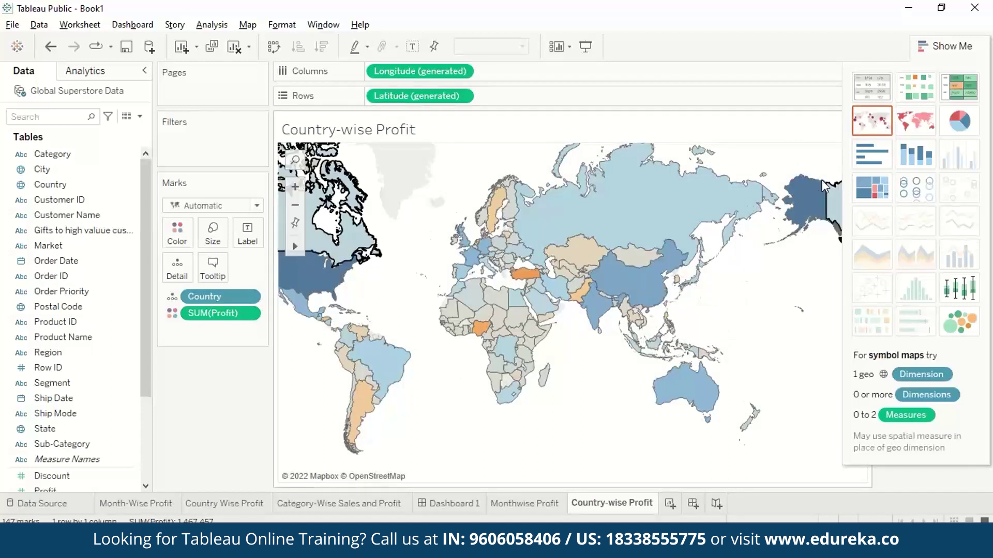
left_click(944, 46)
Try labelling the countries on the map with their Profit values.
mouse_move(833, 199)
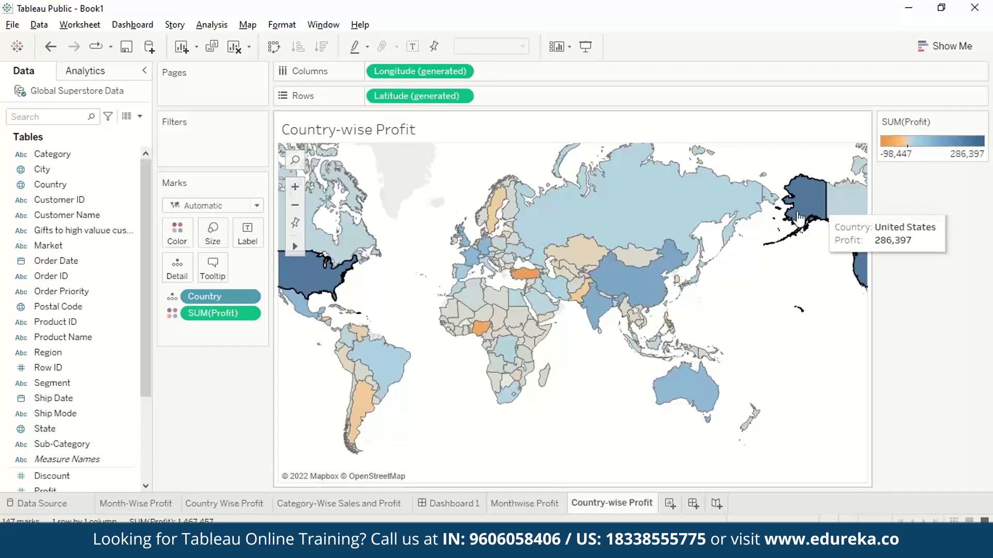
mouse_move(537, 301)
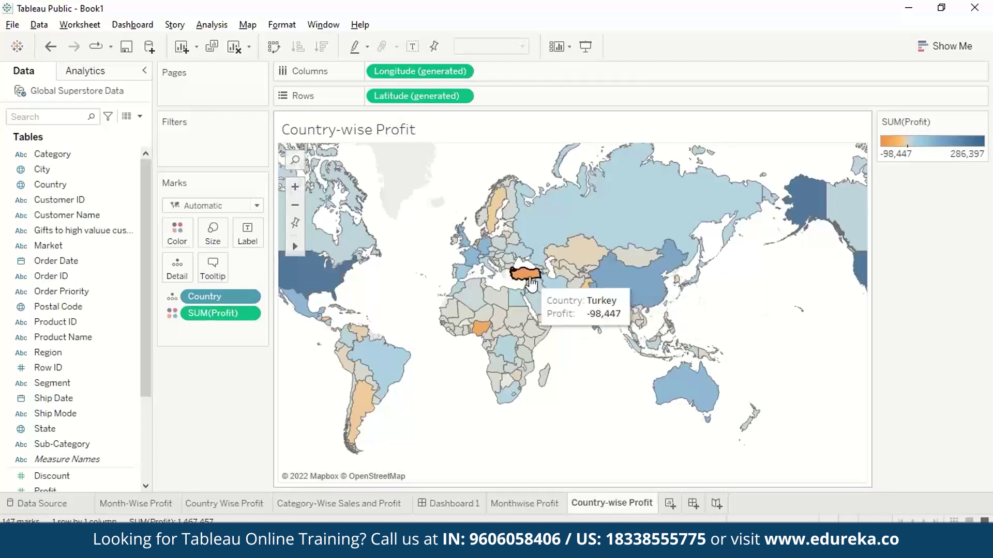
mouse_move(761, 183)
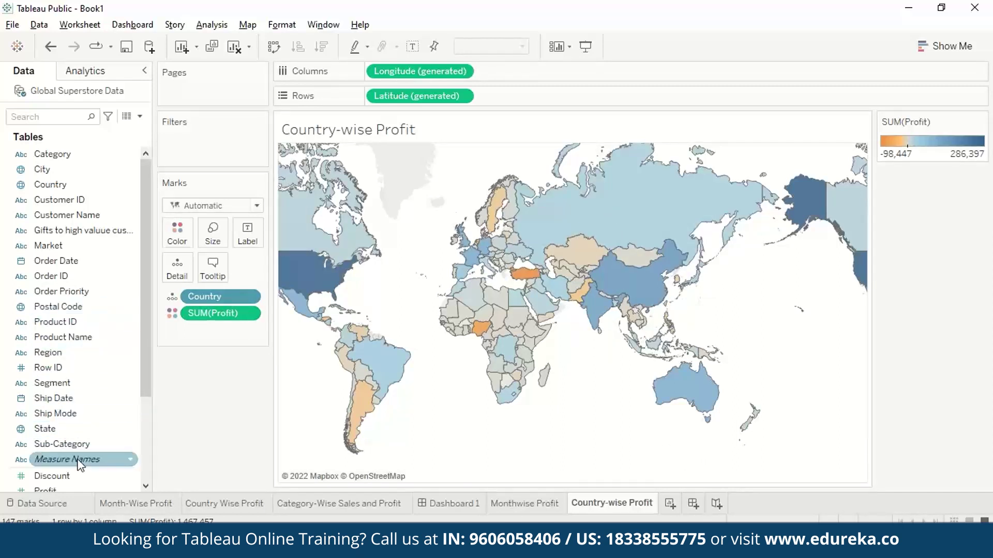
left_click_drag(78, 490, 261, 237)
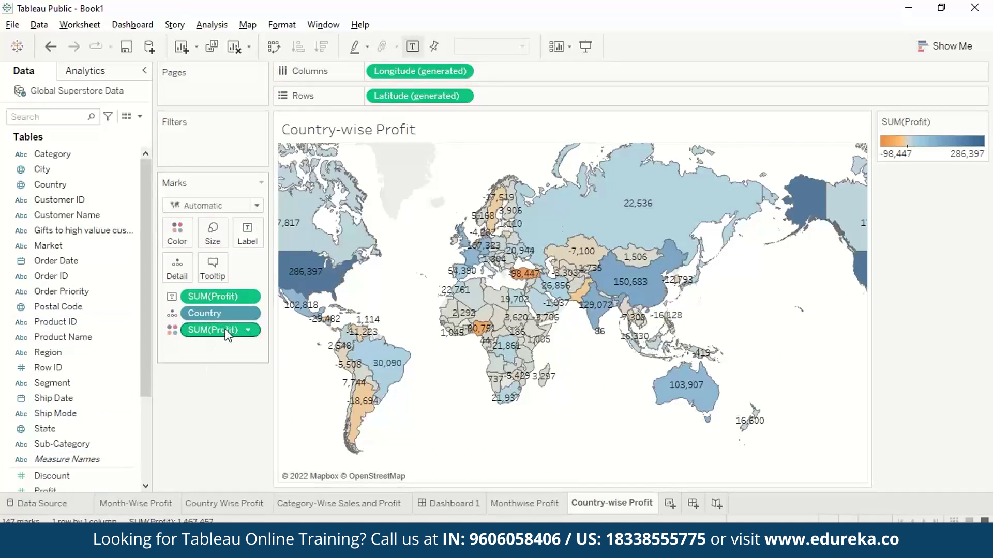
left_click_drag(234, 293, 83, 423)
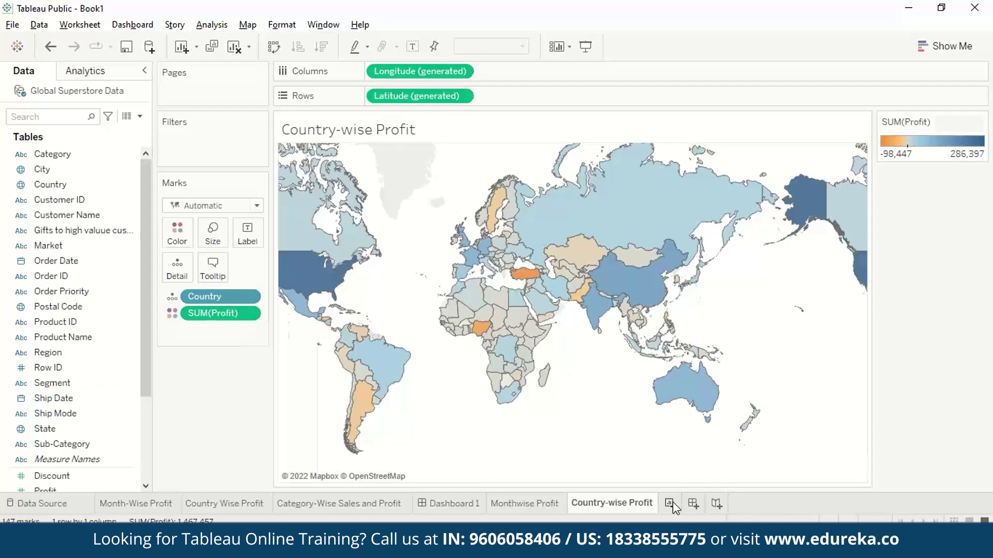
Add a third new worksheet and name it "Category Wise Profit".
left_click(671, 505)
double_click(681, 509)
type("Category ")
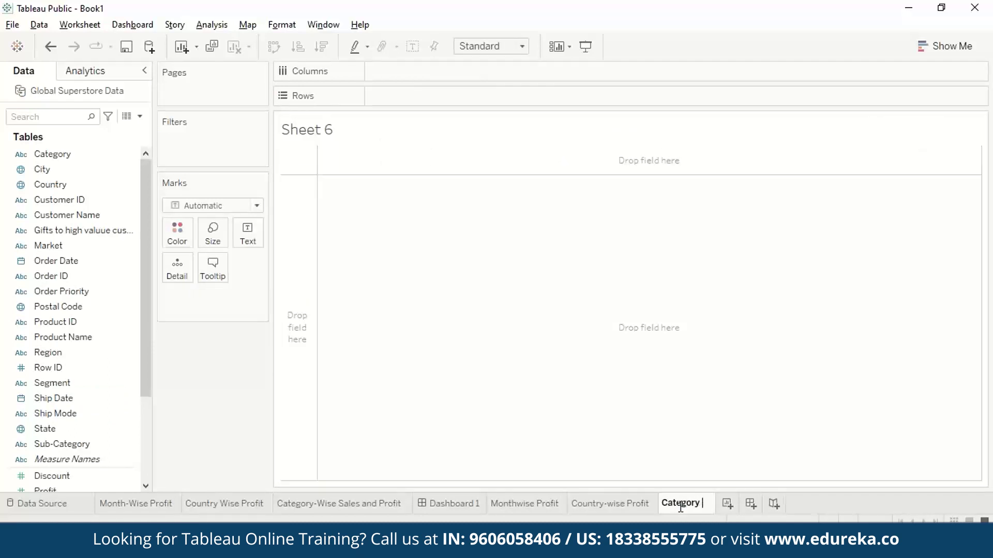
type("Wise Profit")
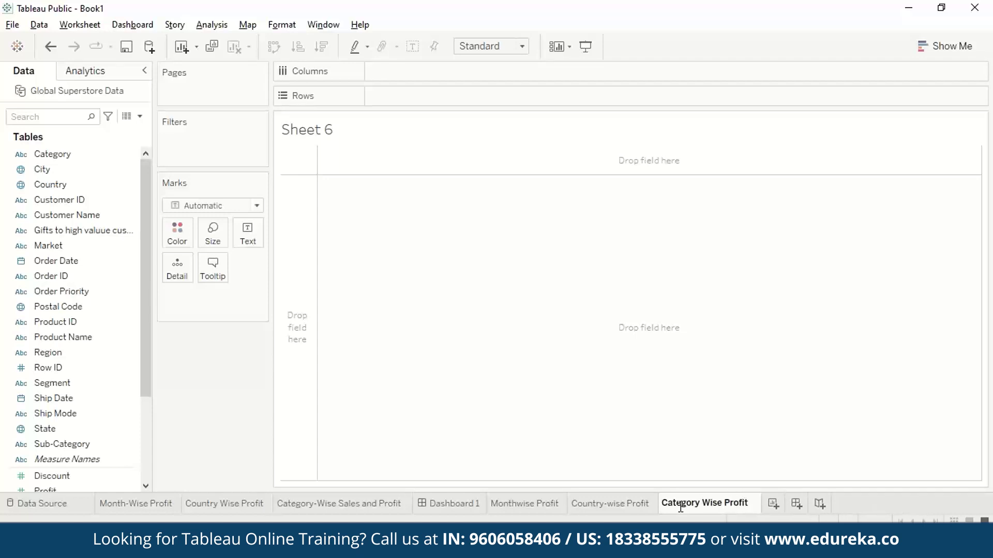
key("Return")
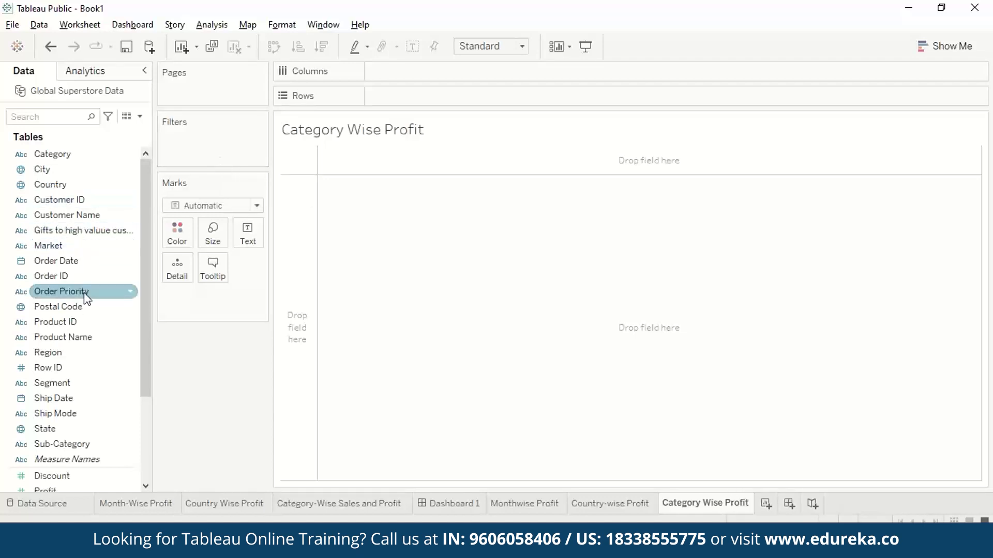
Build a bar chart with Category as columns and the sum of Profit as rows.
left_click_drag(66, 490, 431, 95)
left_click_drag(53, 154, 426, 70)
mouse_move(376, 371)
mouse_move(429, 403)
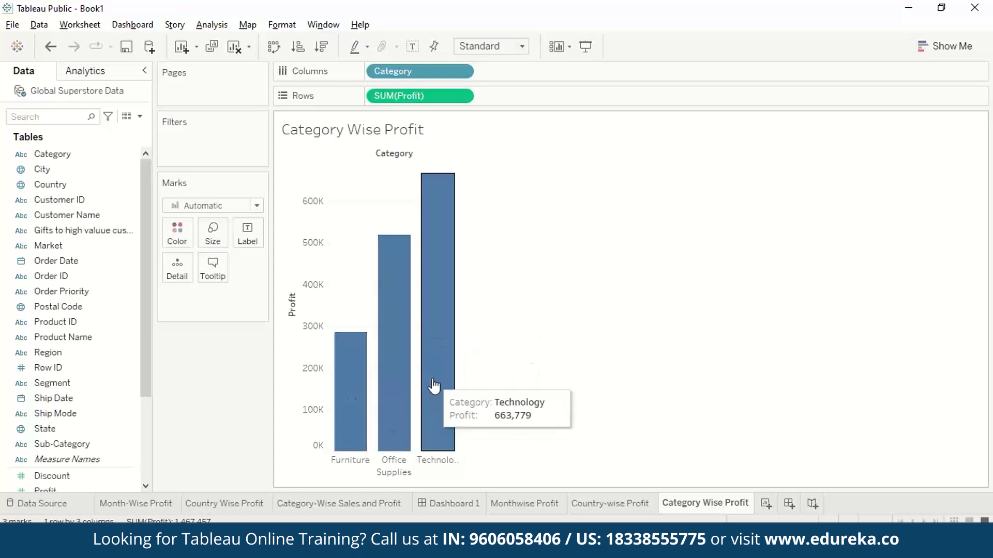
Break the category profit bars down by Region within the columns.
left_click_drag(49, 352, 511, 75)
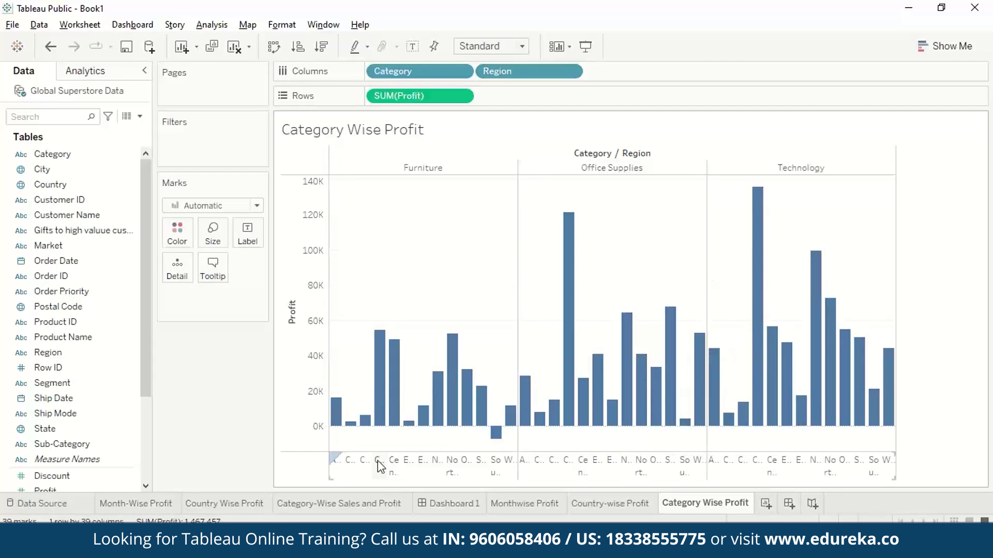
mouse_move(466, 423)
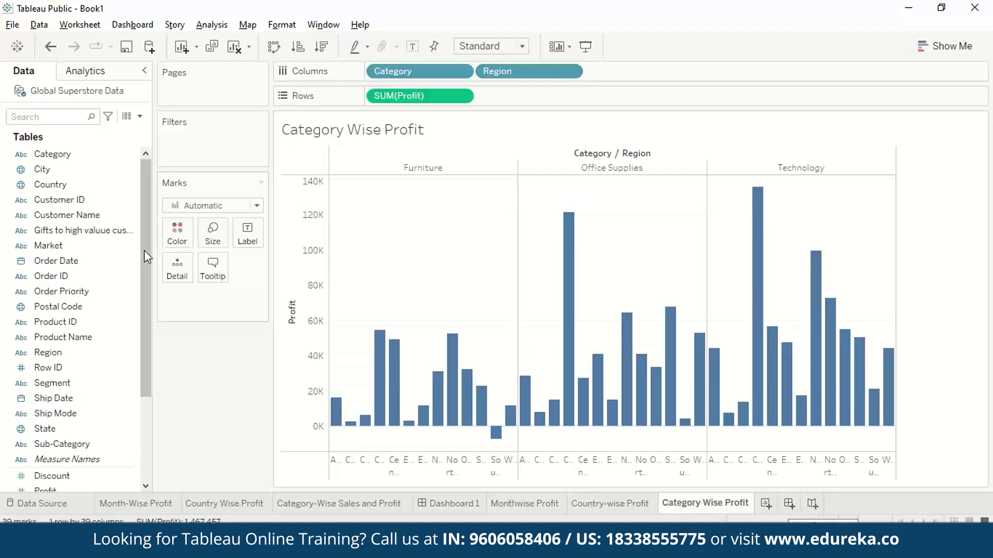
Create a new dashboard and place the Monthwise Profit sheet on it with the Country-wise Profit map below.
left_click(130, 25)
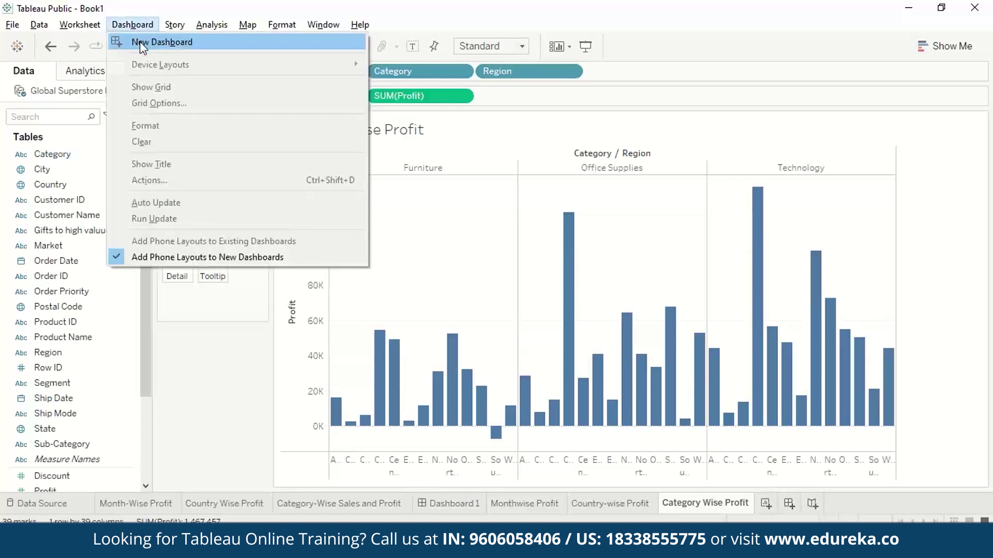
left_click(143, 44)
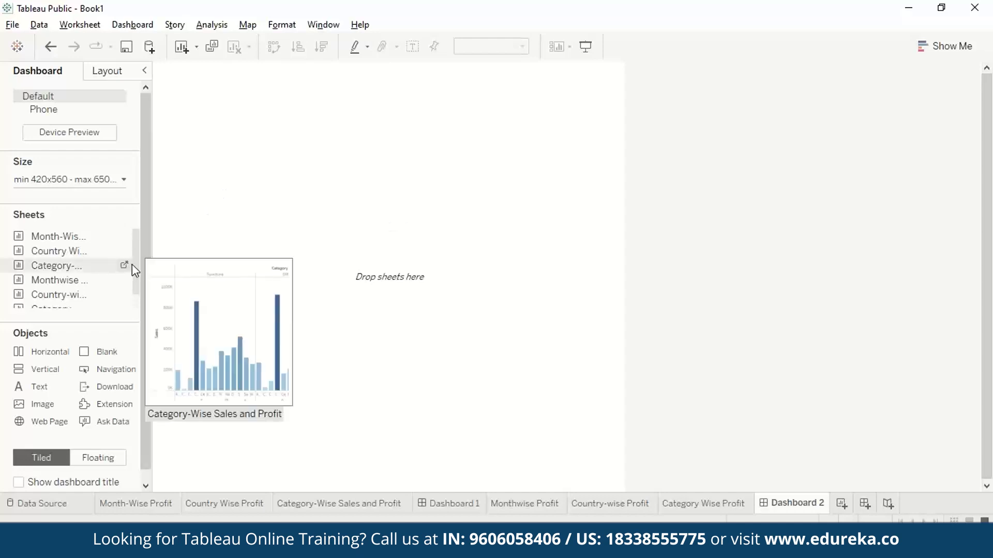
scroll(131, 266, "down", 1)
mouse_move(75, 244)
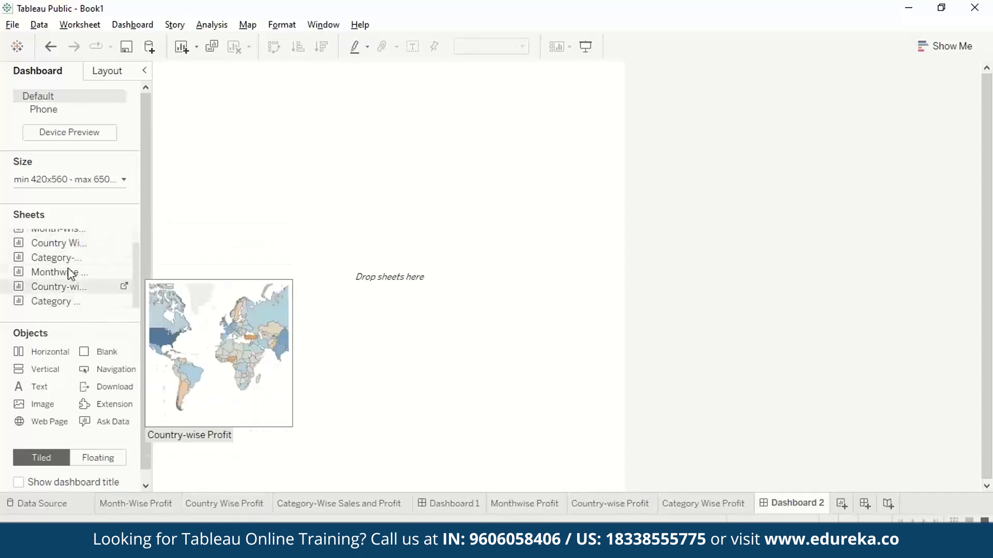
mouse_move(65, 270)
left_mouse_down()
mouse_move(275, 200)
mouse_move(266, 182)
left_mouse_up()
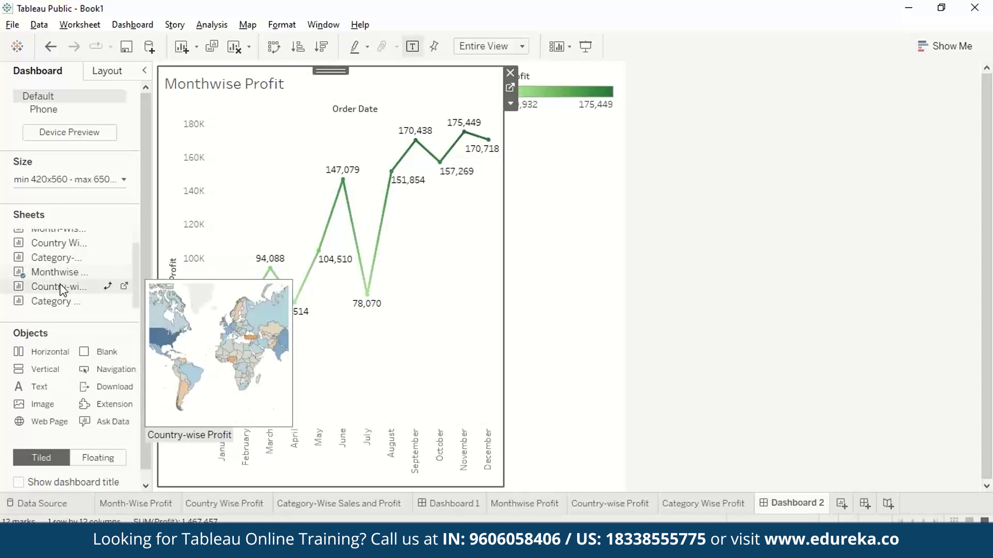
left_click_drag(61, 284, 217, 307)
left_click_drag(314, 327, 378, 366)
Size the dashboard as a range with a 1020 × 660 px minimum and a maximum width of 1120 px.
left_click_drag(71, 302, 590, 208)
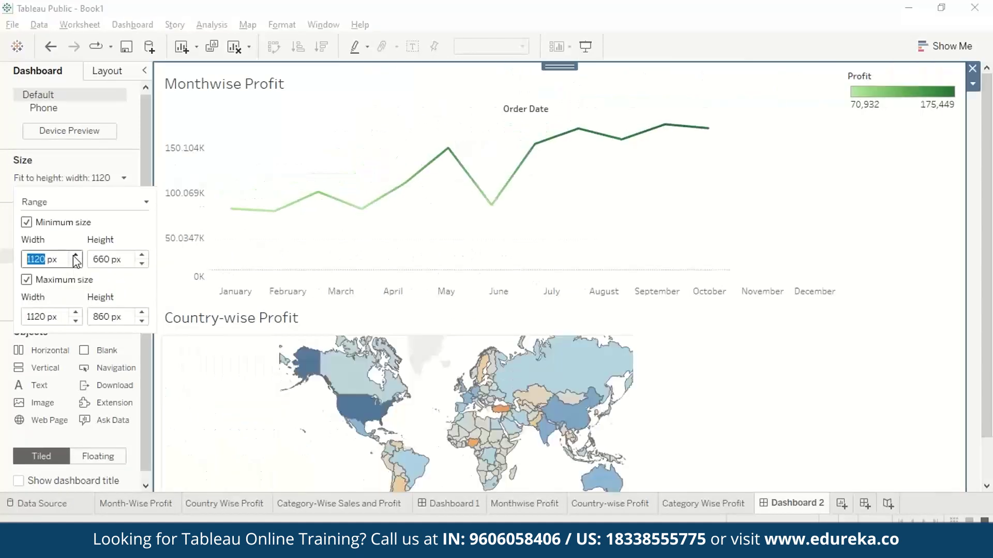
type("1020")
left_click(257, 151)
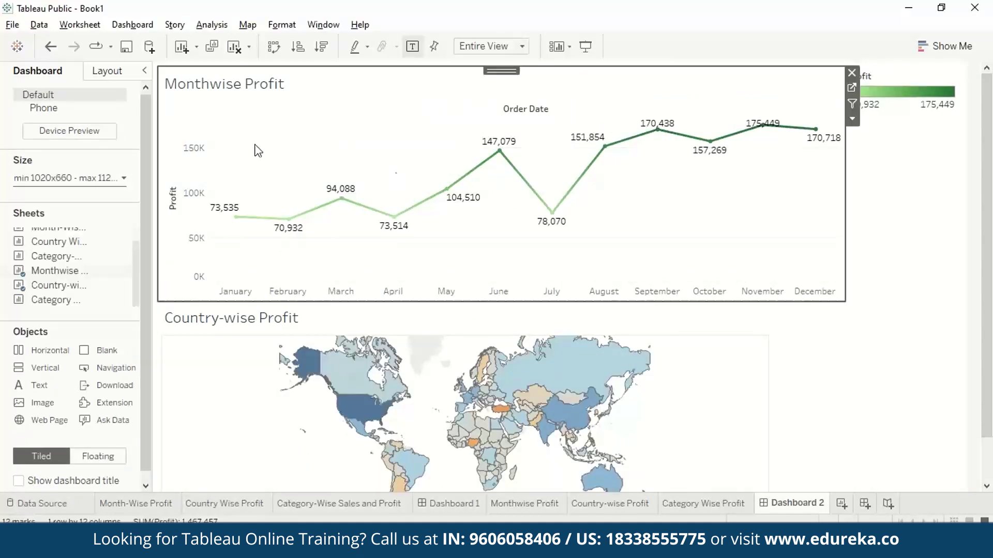
Place the Category Wise Profit sheet on the dashboard beside the Monthwise Profit chart, above the map.
left_click(404, 343)
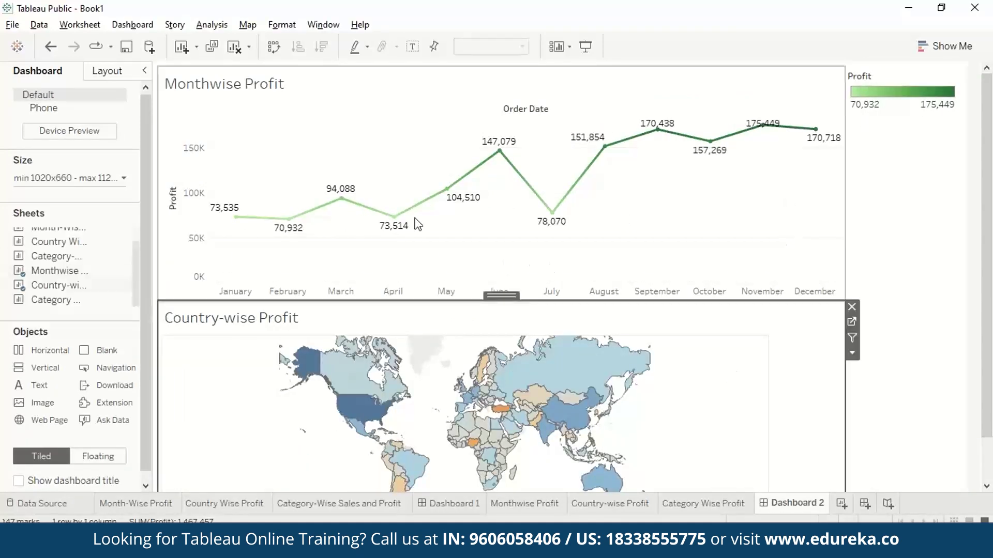
mouse_move(49, 307)
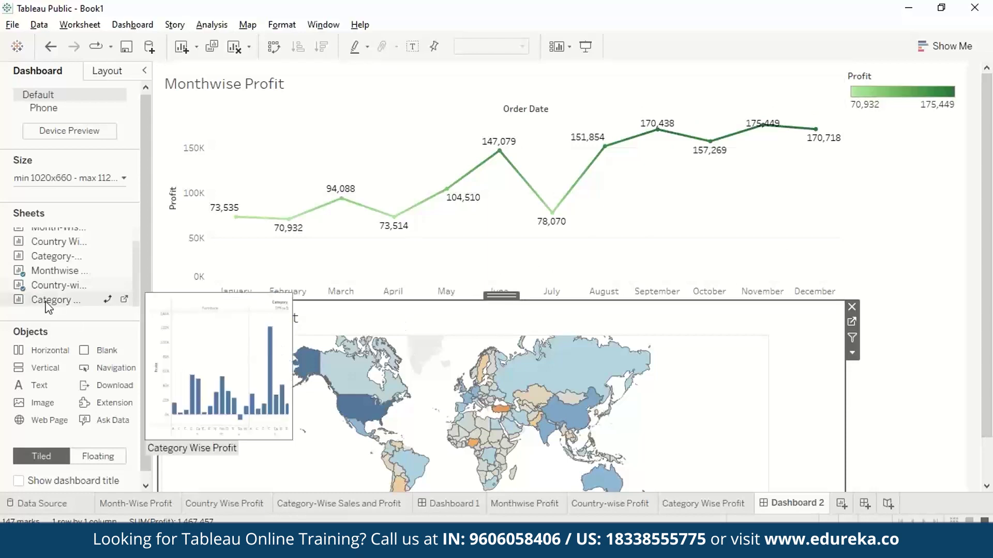
mouse_move(49, 307)
left_mouse_down()
mouse_move(560, 271)
mouse_move(867, 203)
mouse_move(791, 200)
left_mouse_up()
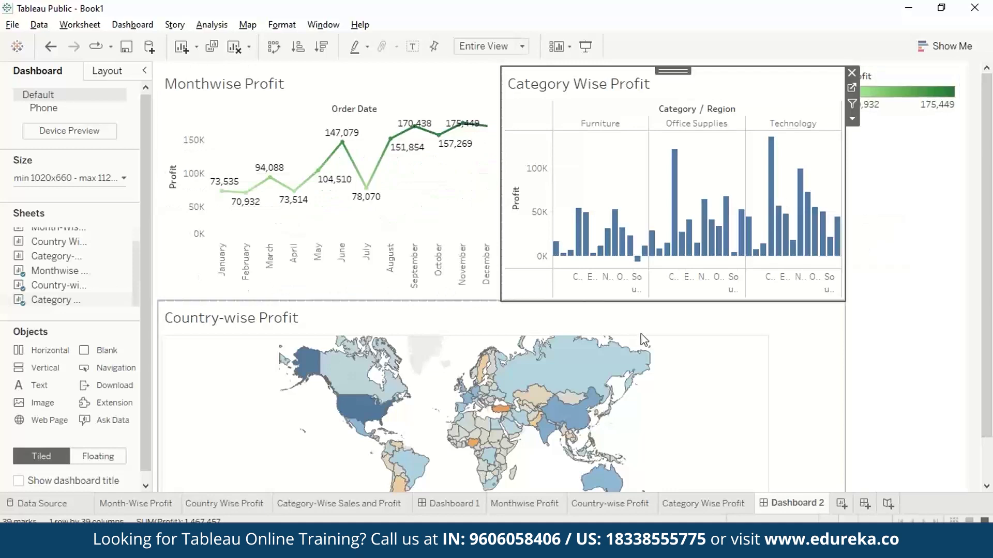
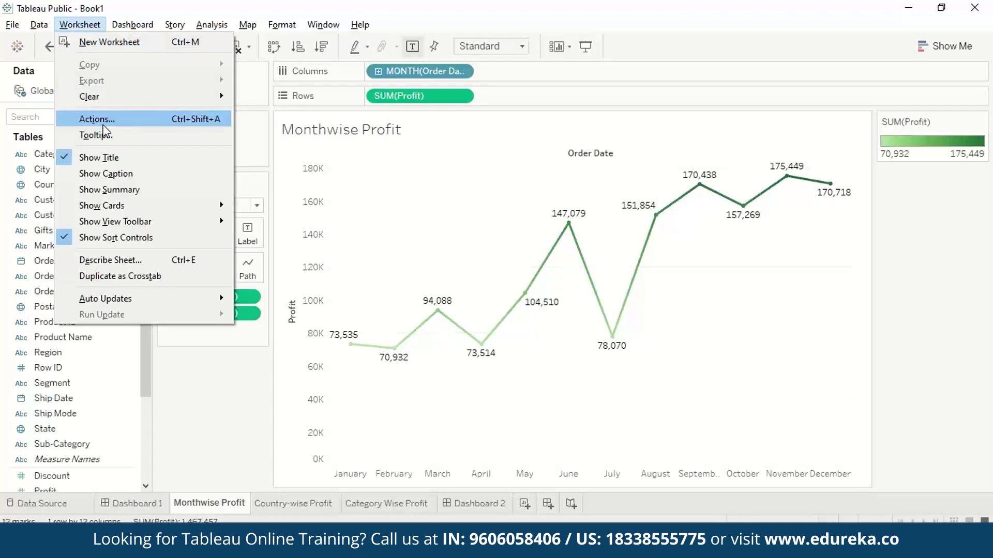
Add a filter action named "Market Analysis" from the Monthwise Profit worksheet and make it run on Select.
left_click(103, 124)
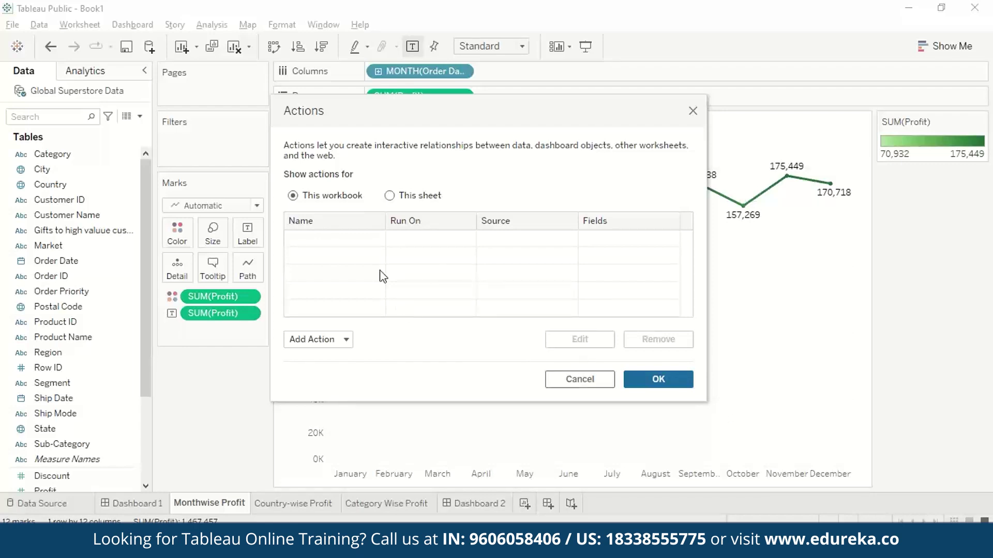
left_click(344, 341)
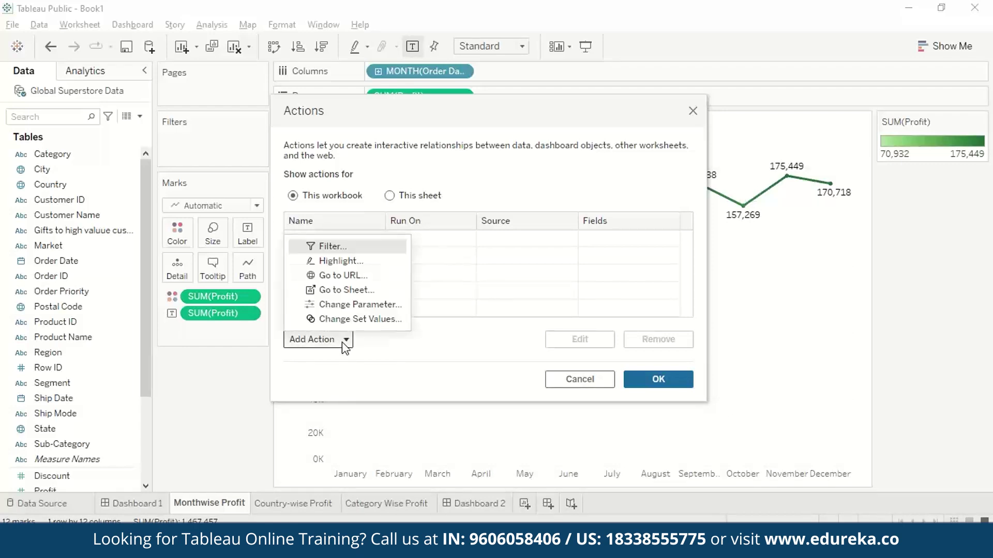
left_click(350, 247)
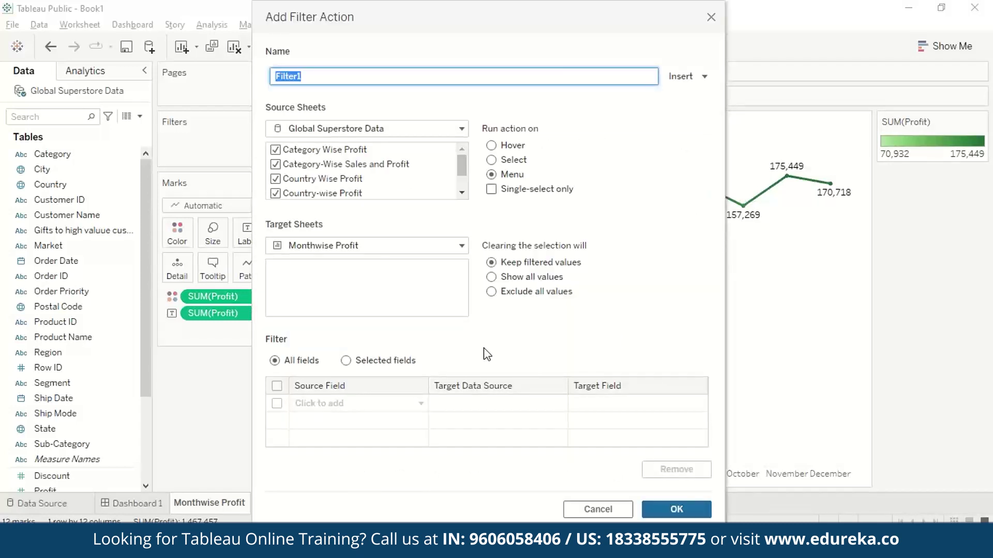
type("Market Analysis")
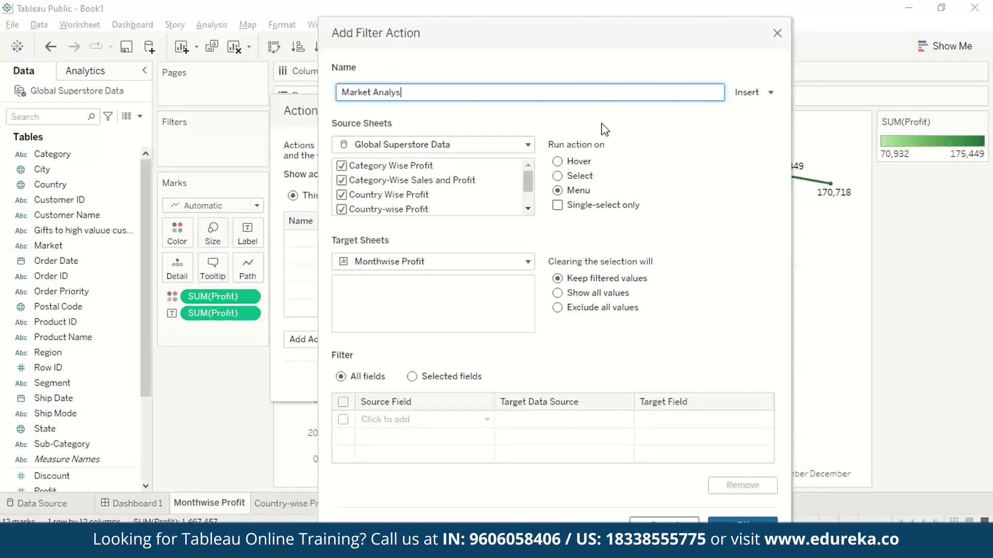
left_click(596, 182)
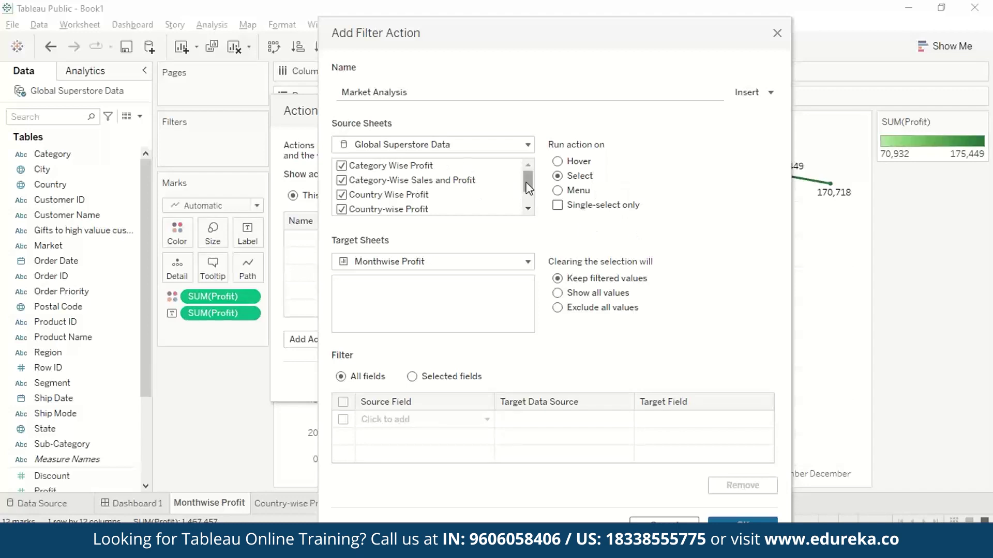
Limit the Market Analysis action's source sheets to Monthwise Profit only.
scroll(528, 187, "down", 1)
scroll(466, 186, "up", 1)
left_click(342, 166)
left_click(341, 180)
left_click(342, 195)
scroll(343, 187, "down", 1)
left_click(341, 181)
scroll(526, 191, "down", 1)
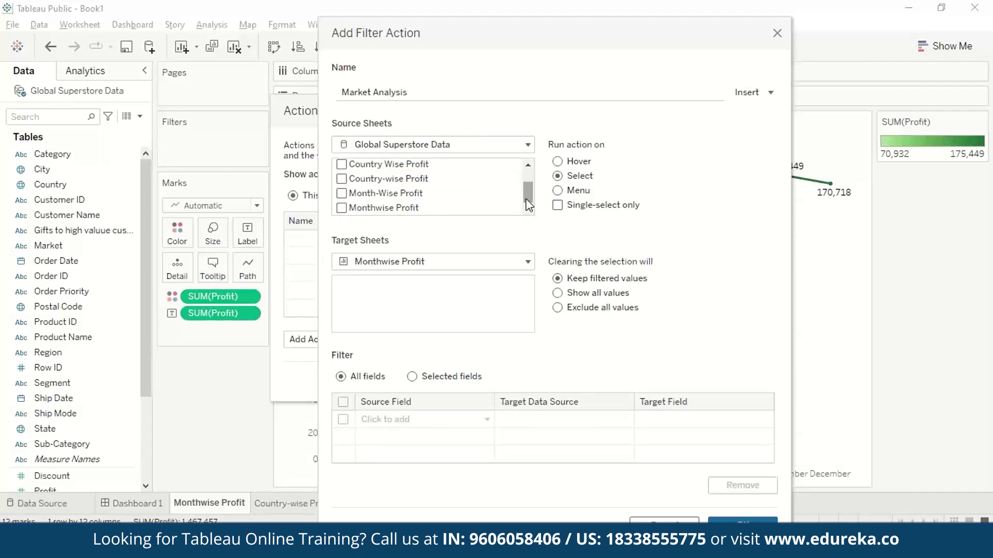
left_click(341, 208)
Target Dashboard 2 with the action, show all values when the selection is cleared, and save it.
left_click(528, 262)
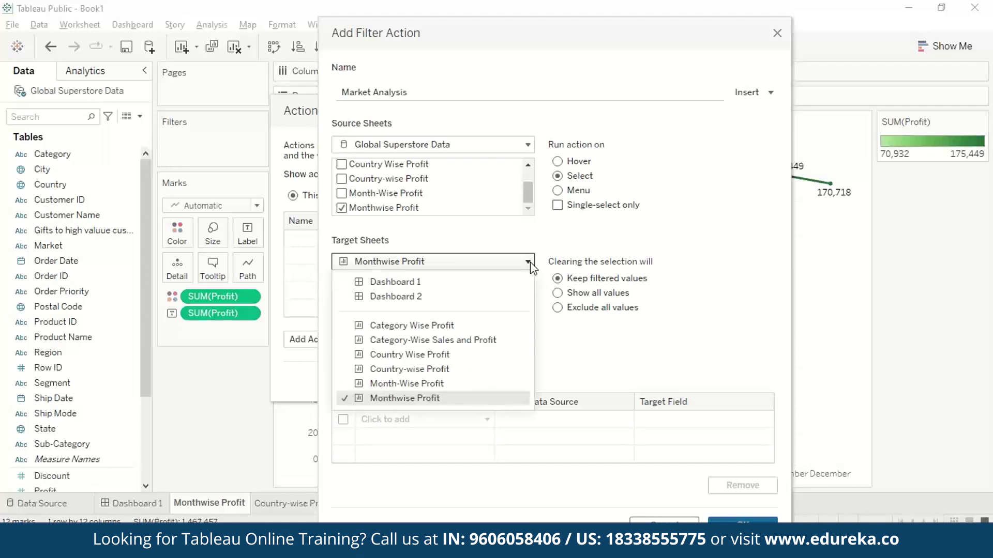
left_click(436, 296)
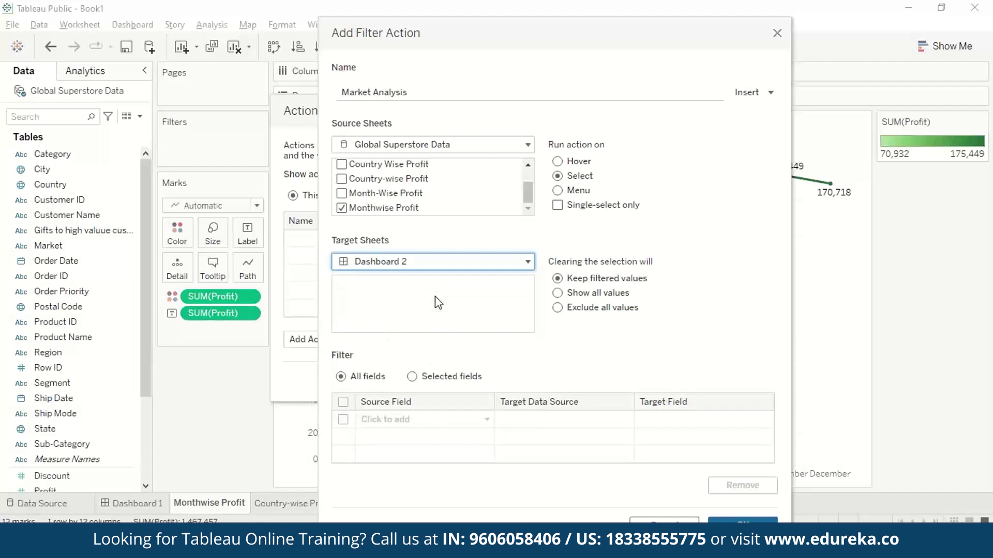
left_click(646, 297)
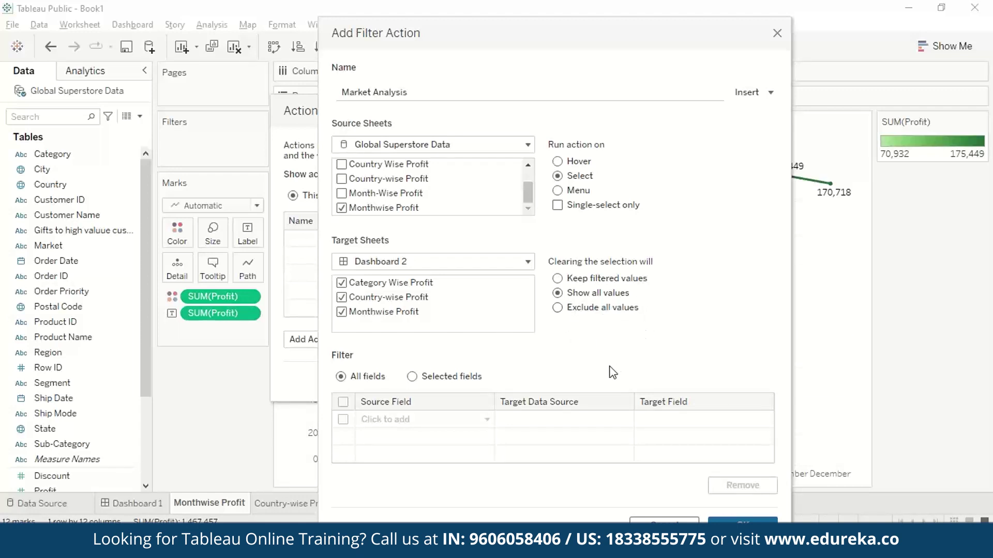
left_click(743, 519)
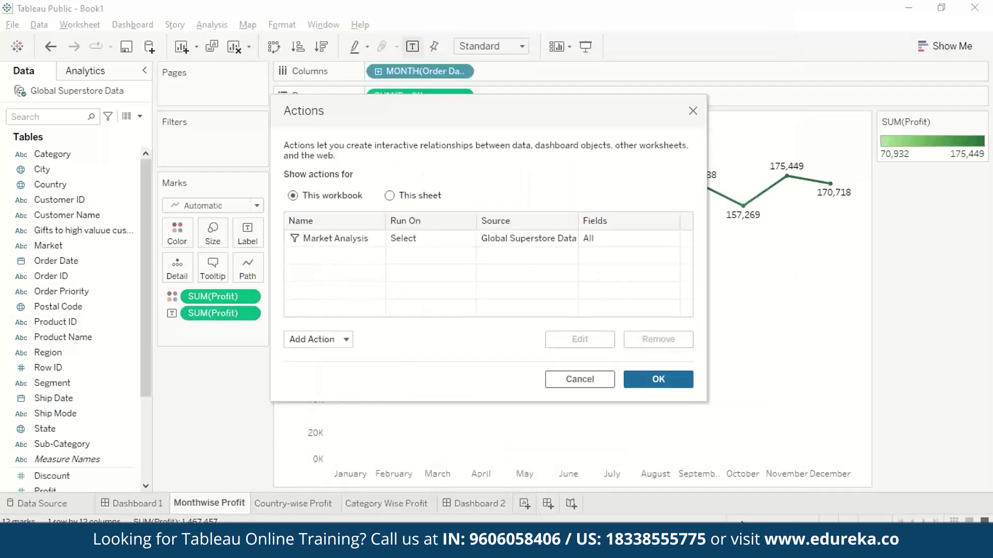
left_click(640, 378)
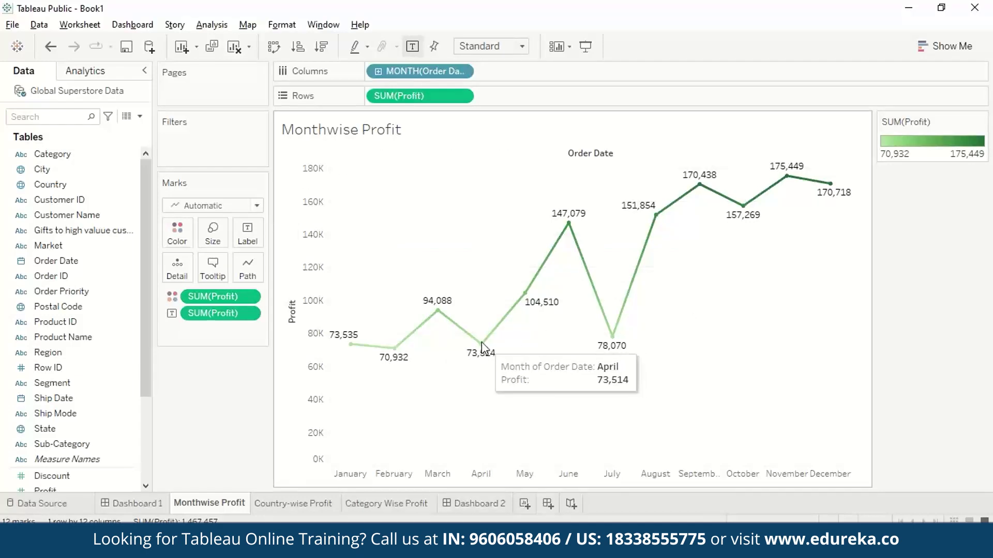
Open Dashboard 2 and check how the map and category chart respond to month selections.
left_click(474, 503)
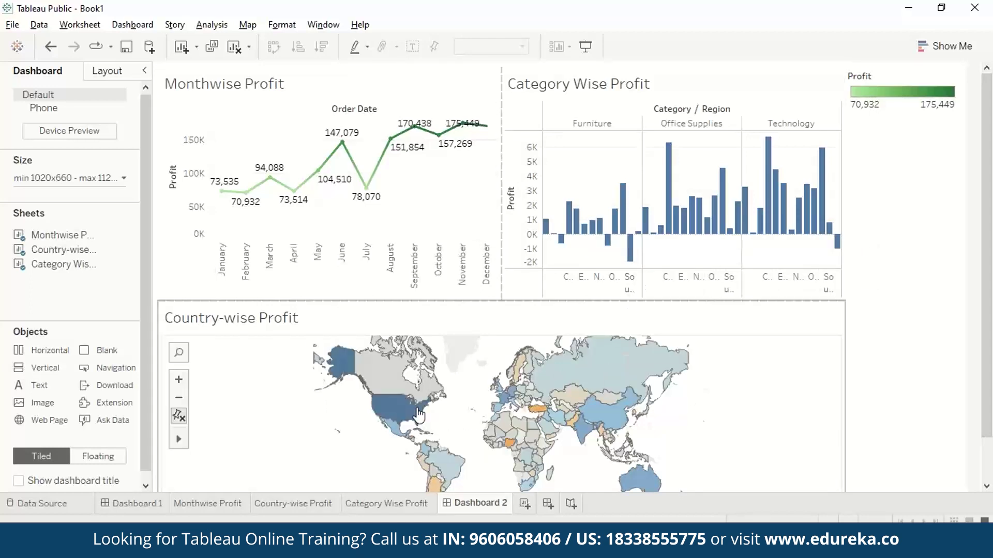
scroll(698, 415, "up", 2)
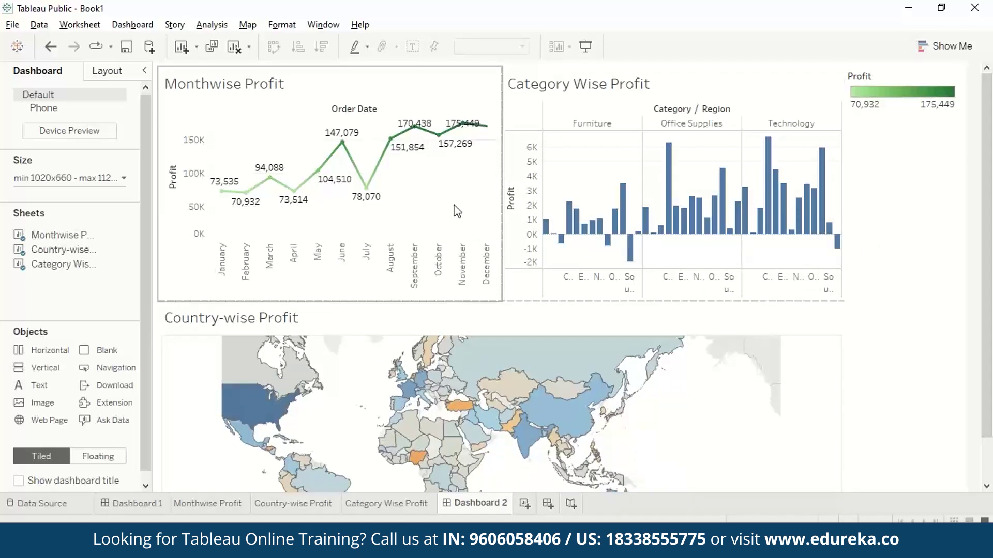
left_click(213, 507)
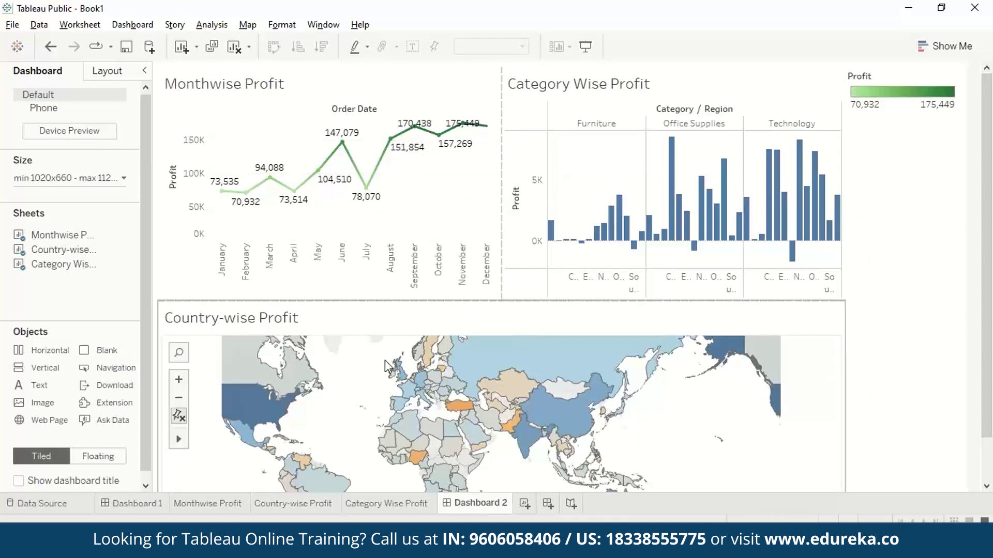
Add a second filter action from the Country-wise Profit worksheet.
left_click(294, 504)
left_click(94, 29)
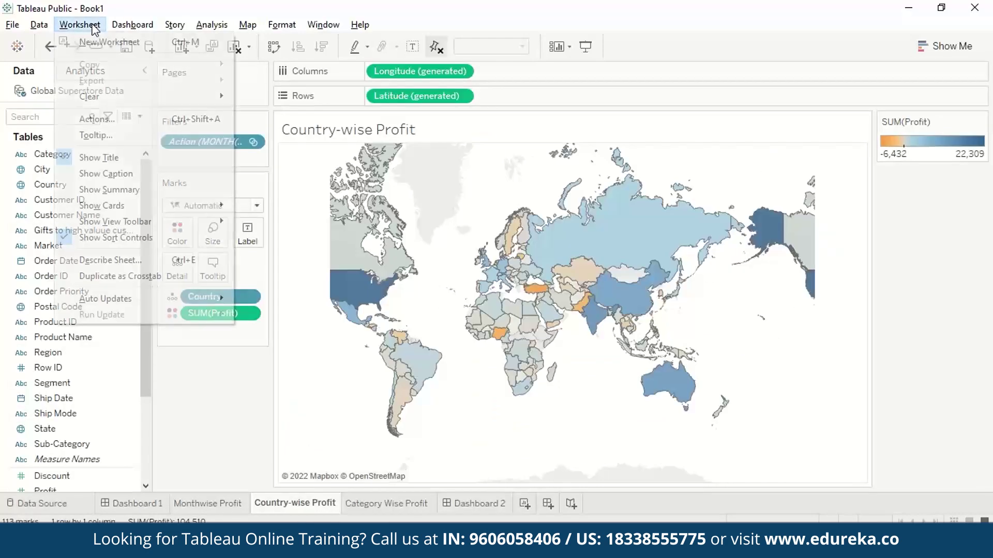
left_click(113, 118)
left_click(336, 340)
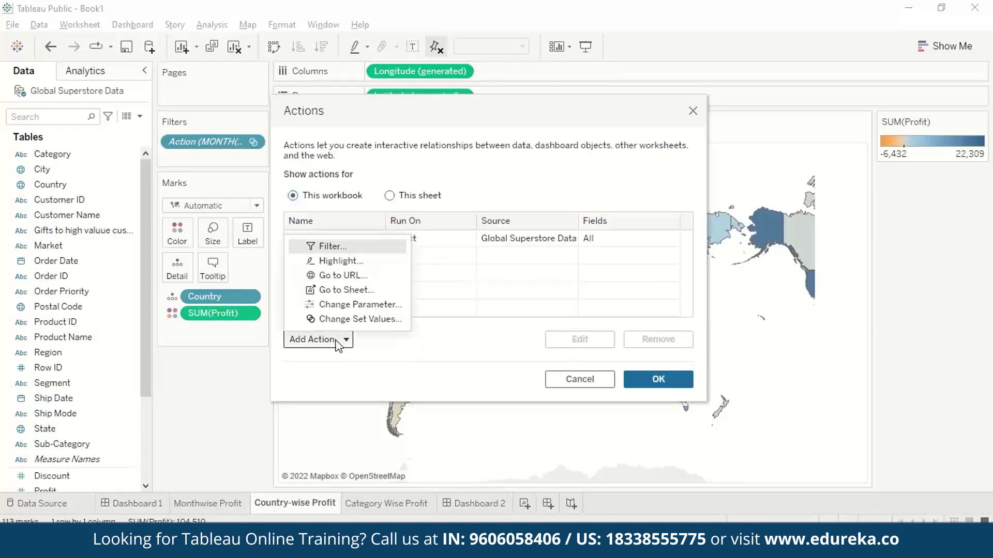
left_click(381, 248)
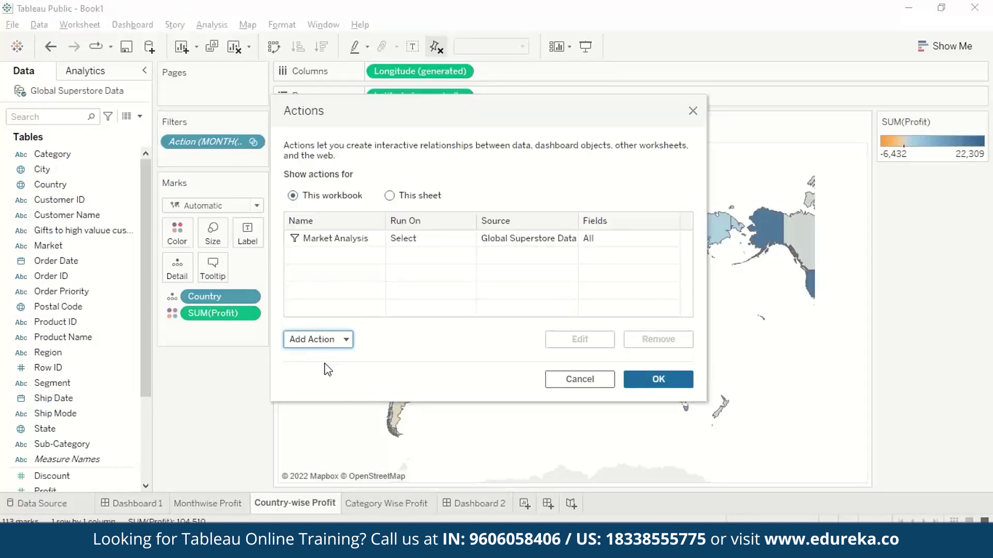
left_click(336, 340)
left_click(328, 356)
Limit the new filter action's source sheets to Country-wise Profit only.
left_click(275, 149)
left_click(275, 164)
left_click(275, 179)
left_click(275, 193)
left_click(275, 193)
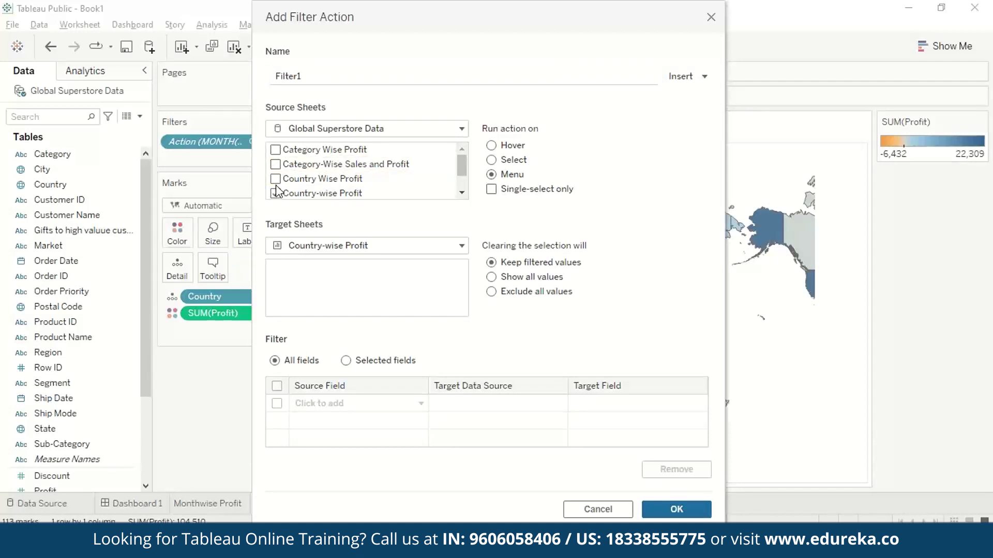
scroll(288, 183, "down", 1)
left_click(275, 178)
left_click(275, 193)
Run the country filter action on Select, target Dashboard 2, and save it.
left_click(492, 160)
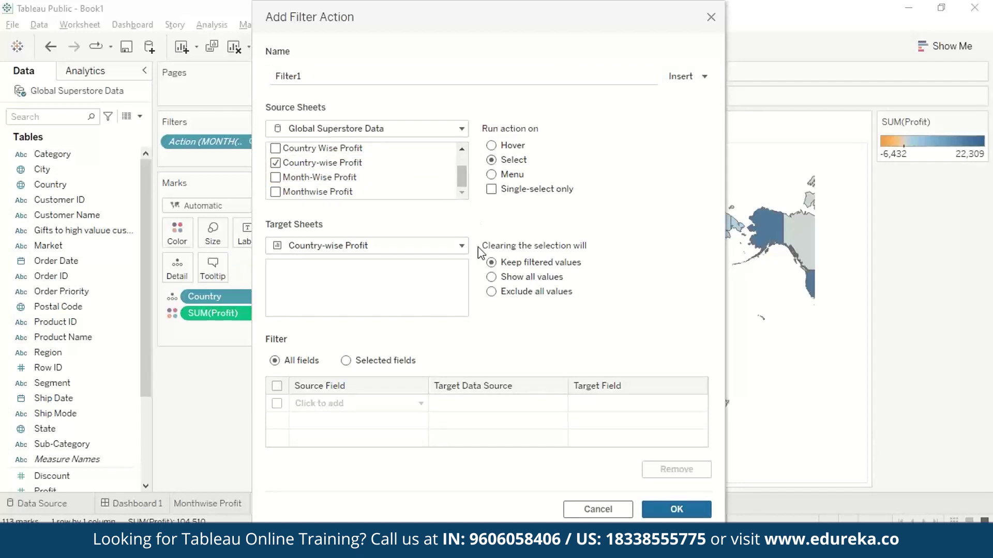
left_click(462, 246)
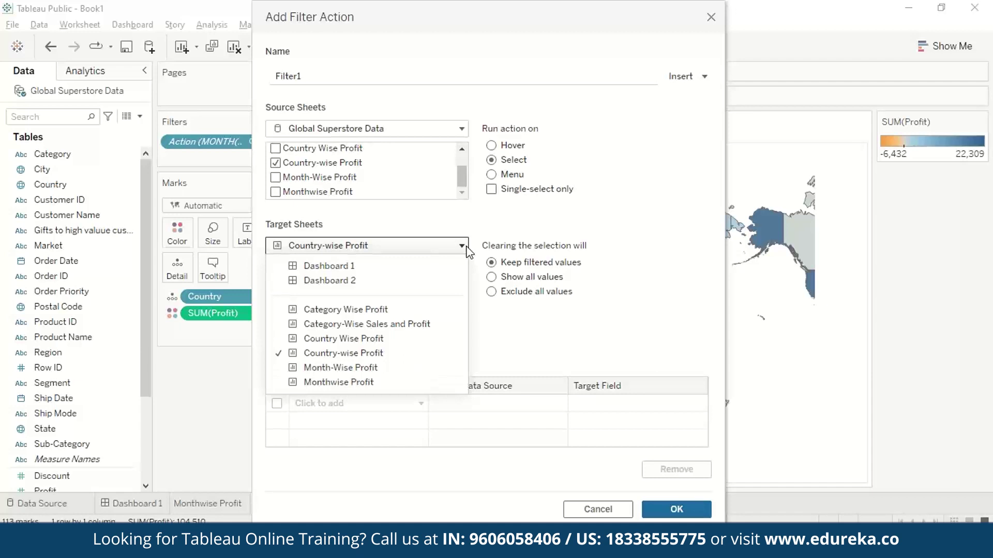
left_click(399, 280)
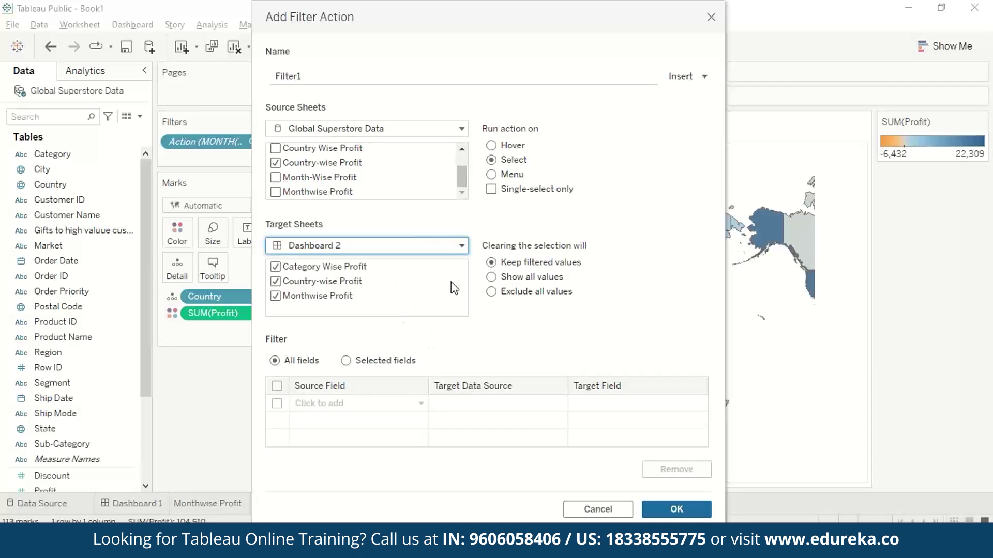
left_click(672, 515)
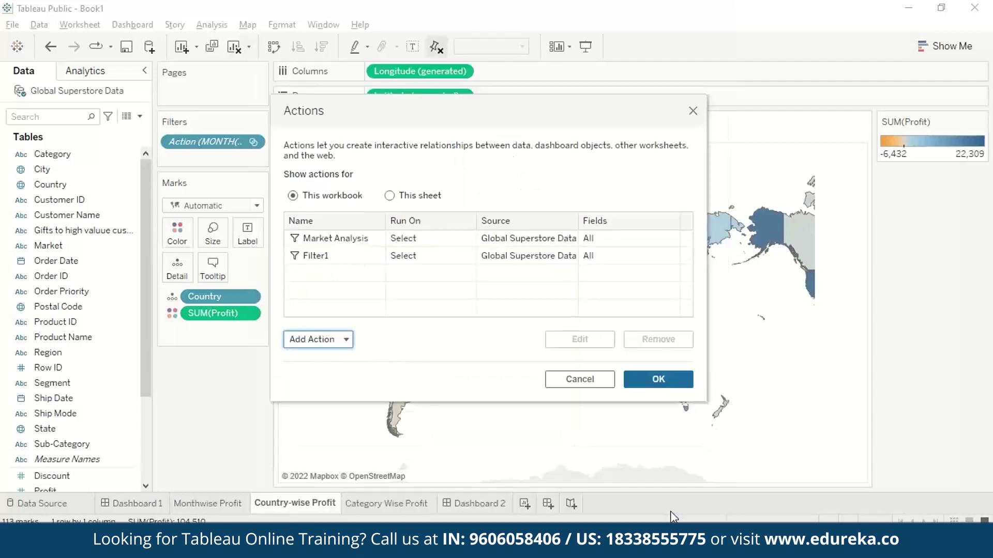
left_click(655, 379)
left_click(607, 240)
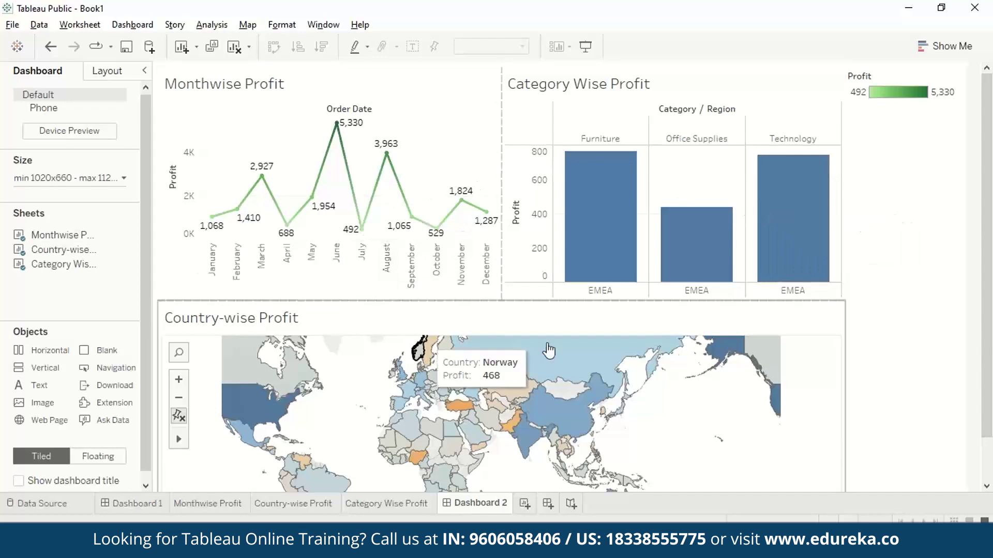
Add a highlight action named Countries from the Country-wise Profit worksheet.
left_click(837, 316)
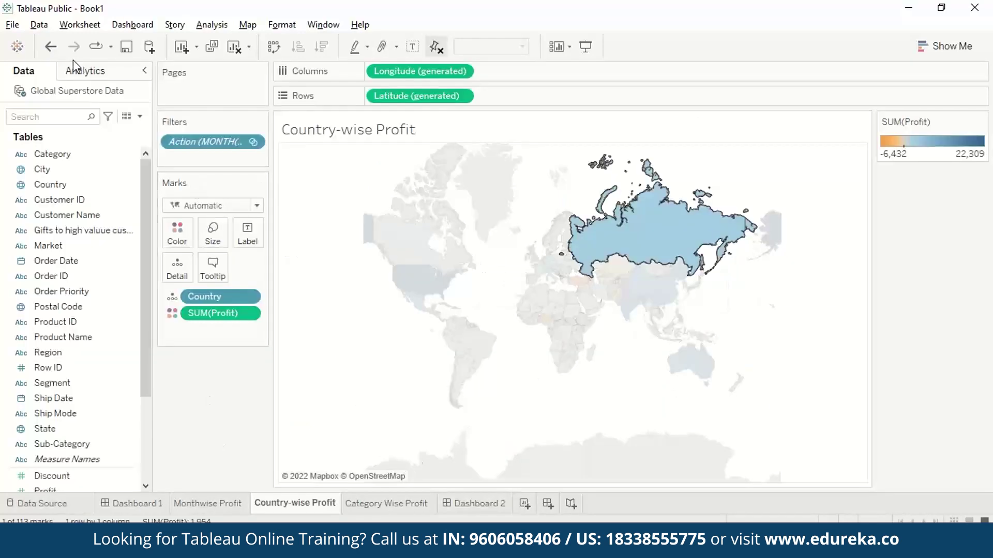
left_click(66, 29)
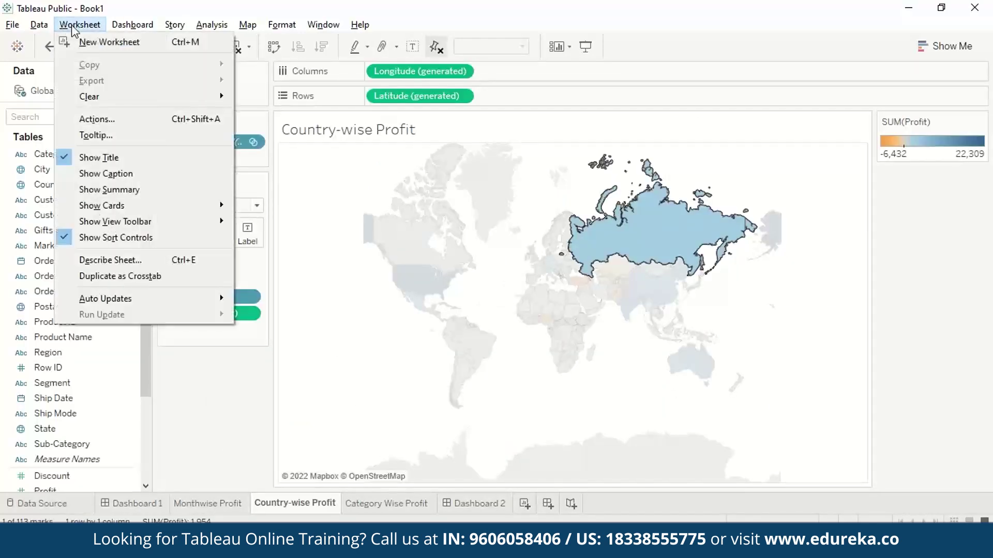
left_click(117, 120)
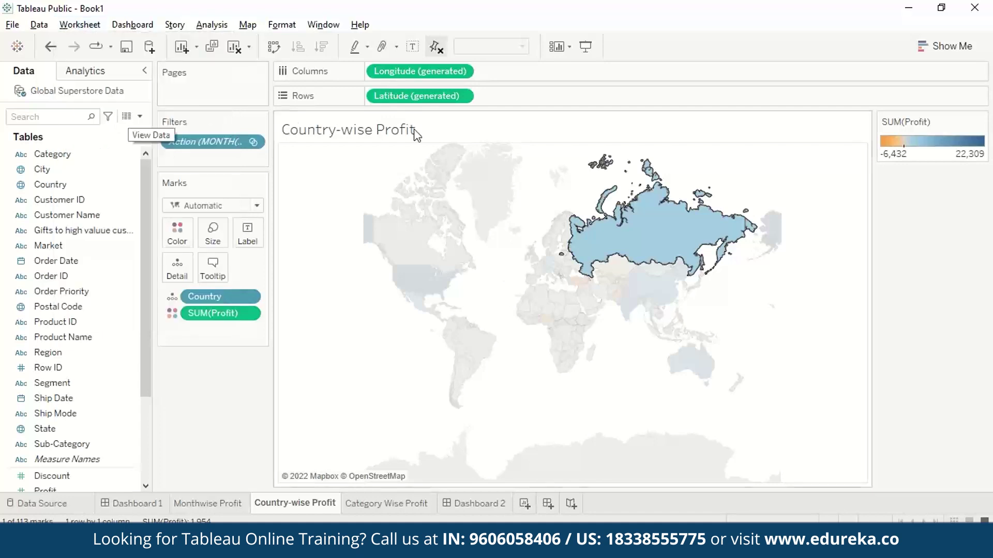
left_click(346, 340)
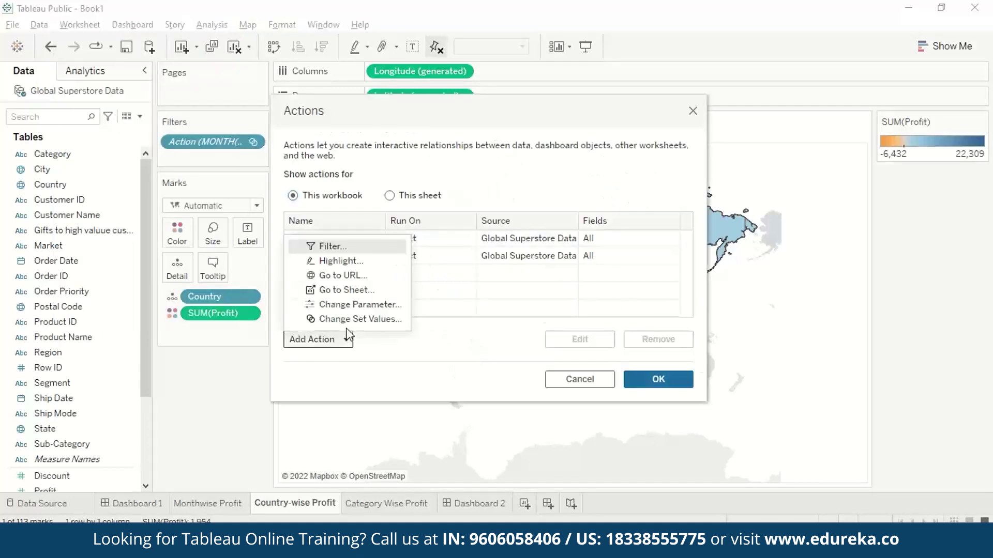
left_click(367, 261)
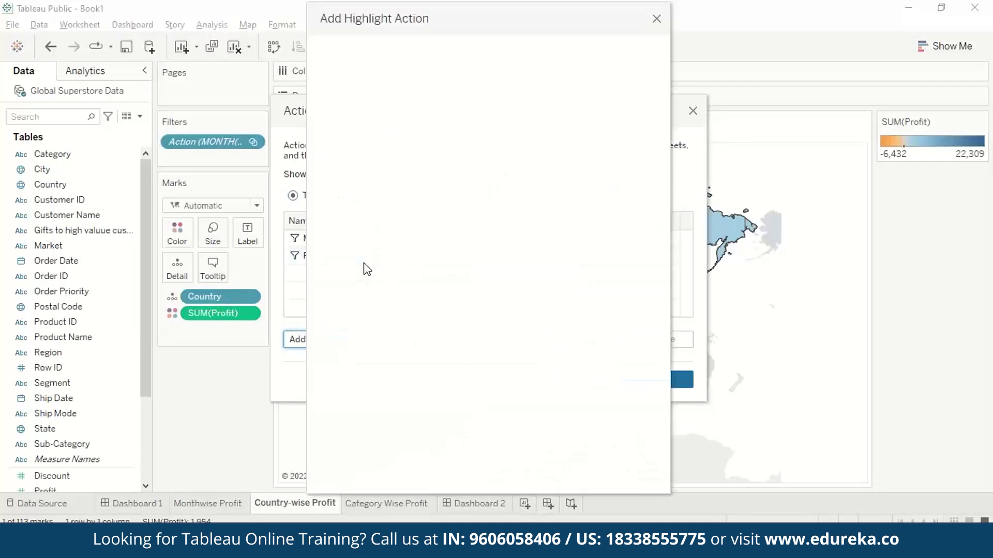
type("Countries")
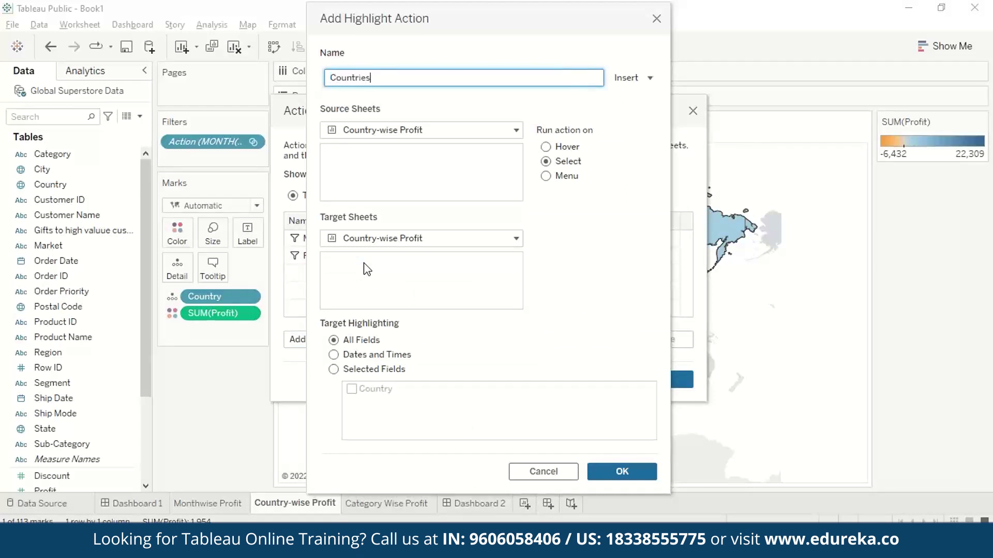
Target the Countries highlight action at all sheets of Dashboard 2 and save it.
left_click(437, 239)
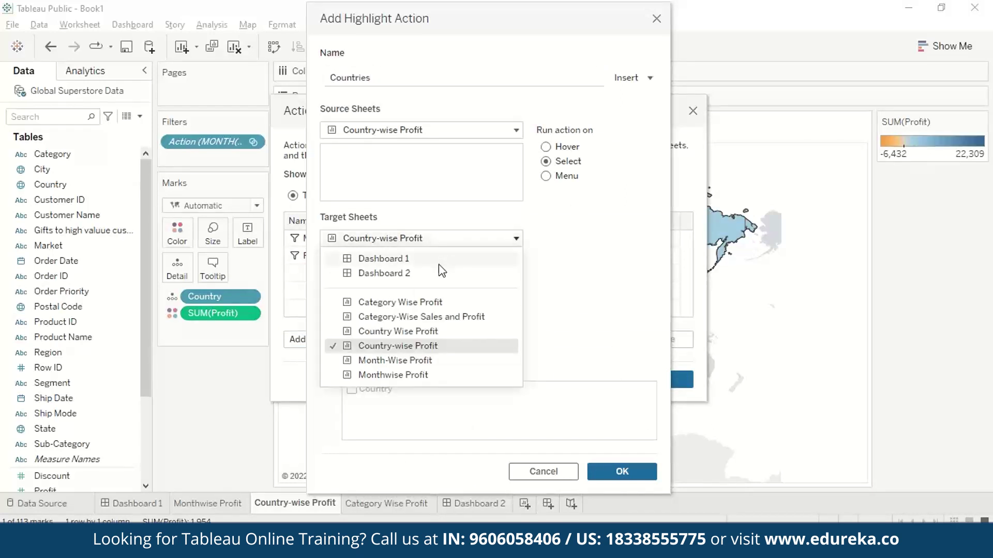
left_click(439, 275)
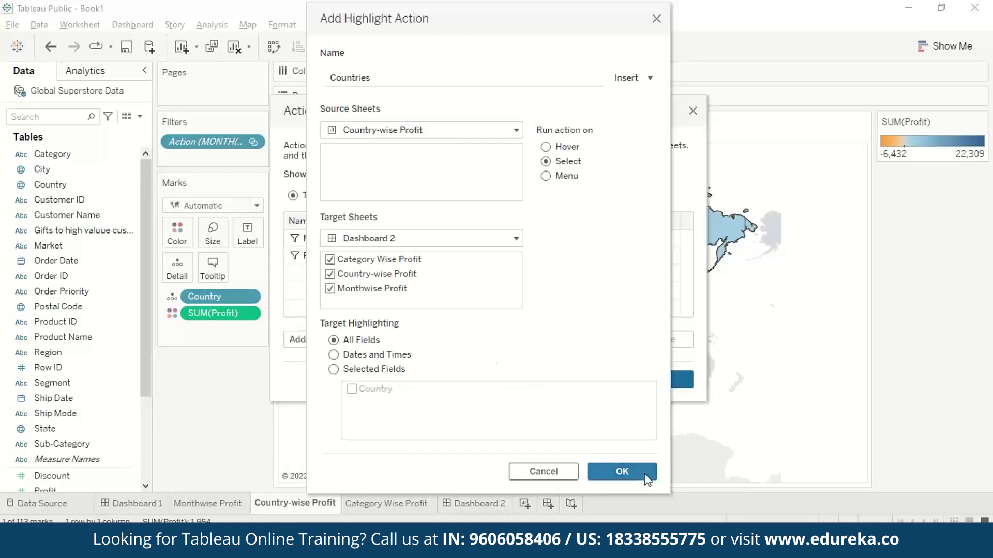
left_click(622, 472)
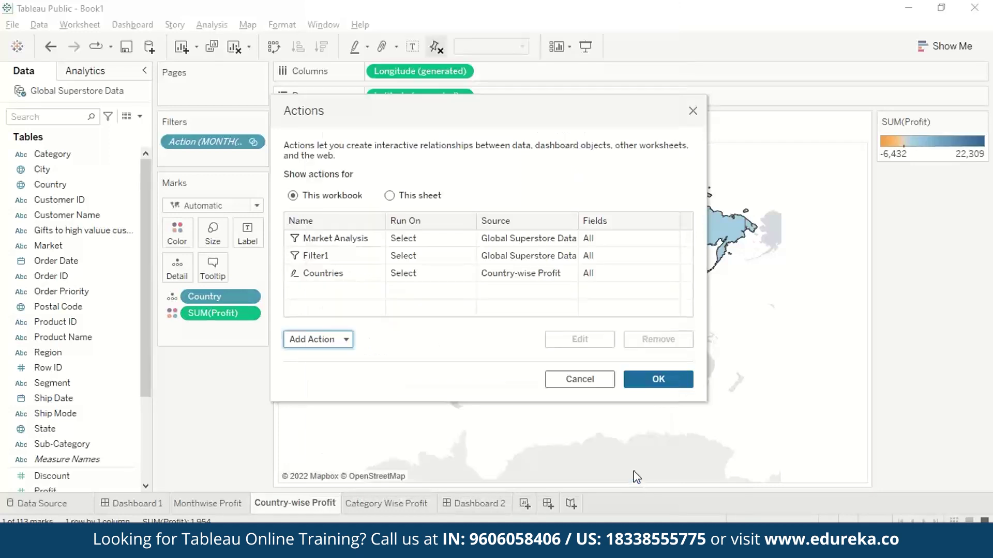
left_click(656, 379)
left_click(587, 383)
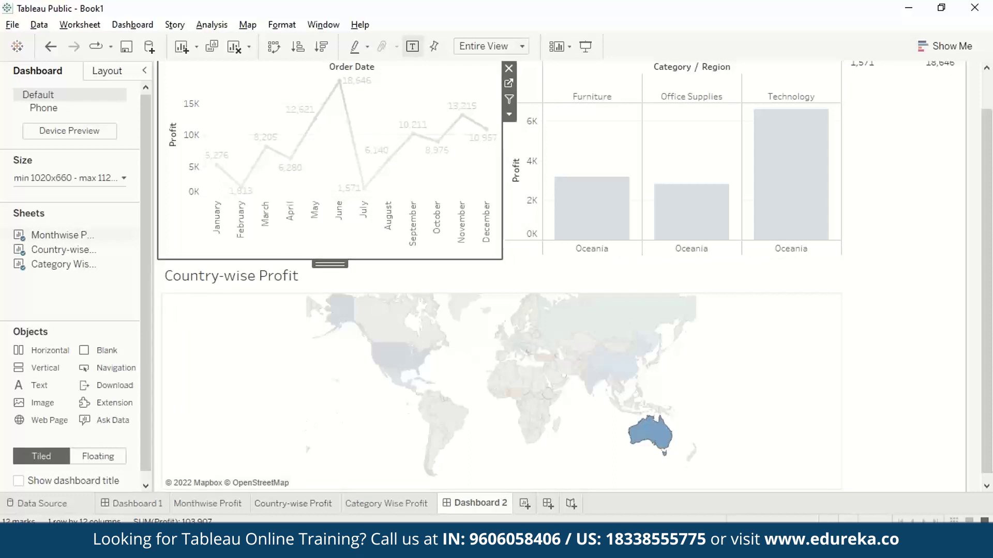
Add a URL action named Country Details from the Country-wise Profit worksheet.
left_click(323, 504)
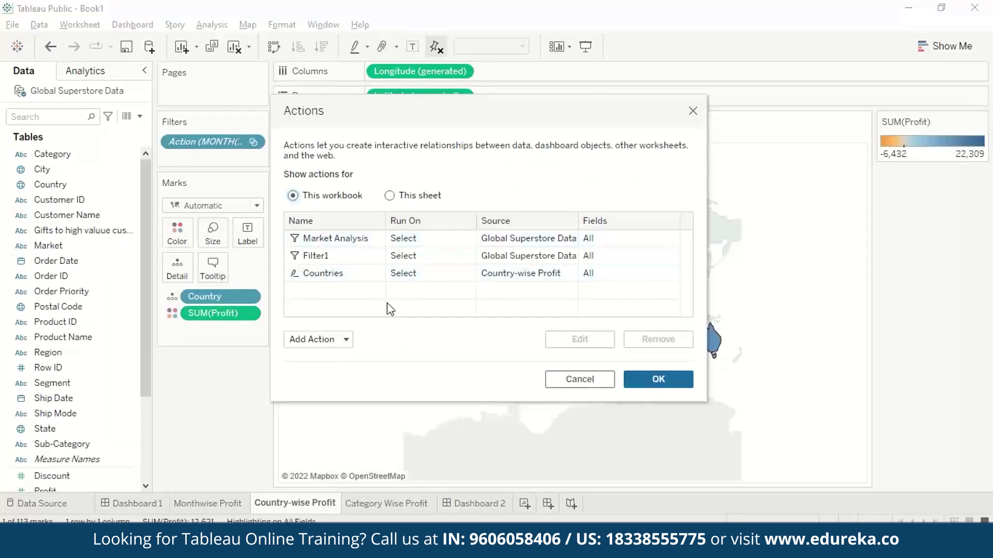
left_click(345, 339)
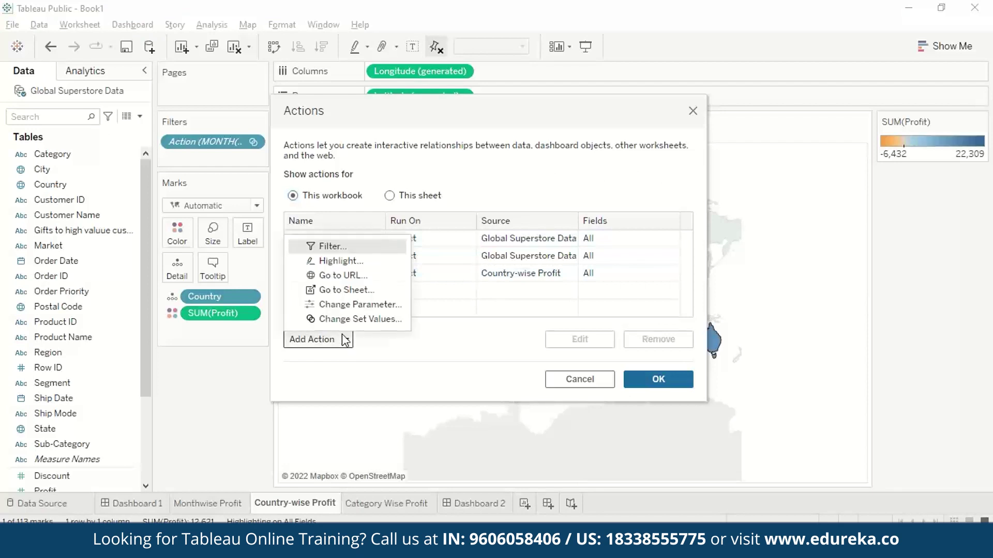
key("Escape")
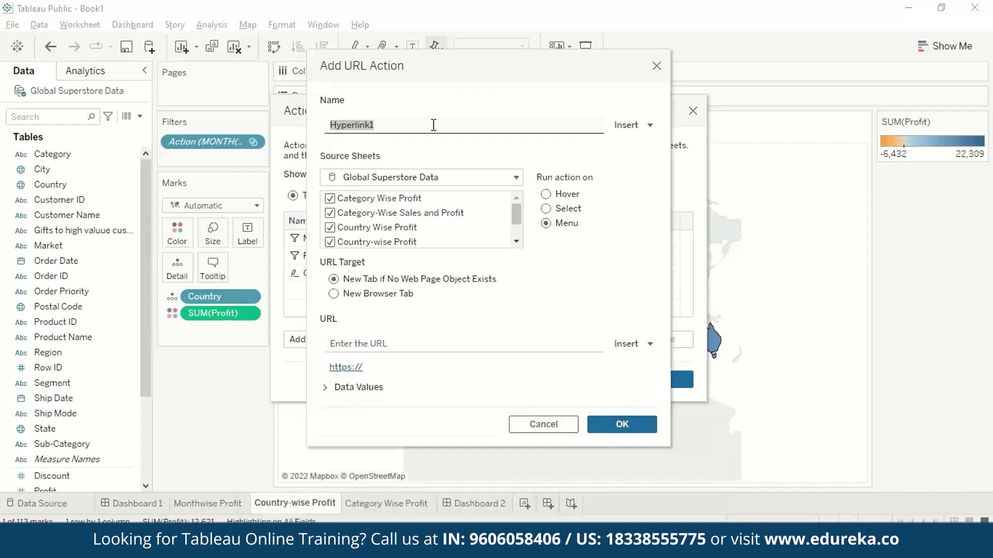
left_click(317, 129)
type("Count")
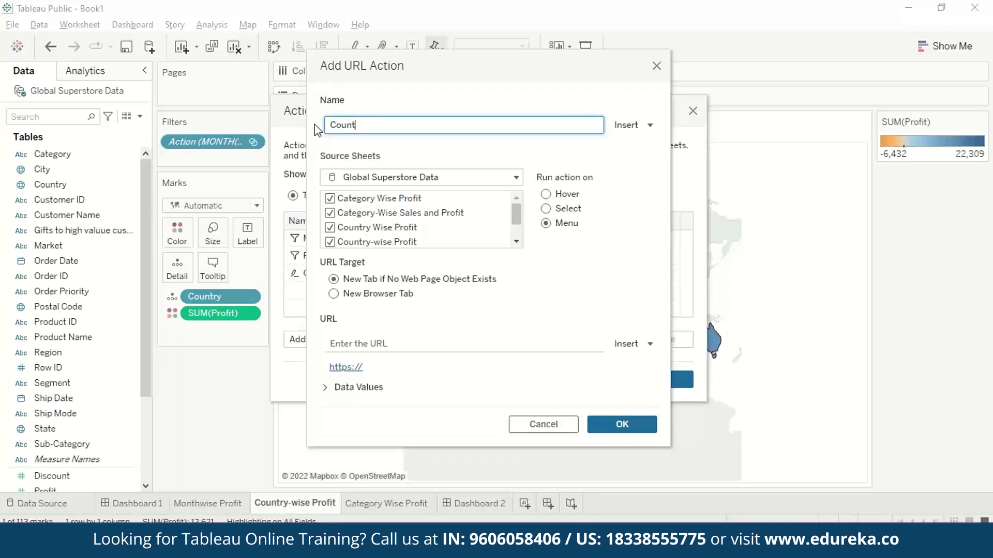
type("ry Details")
Run the Country Details action on Select and set its URL target to New Browser Tab.
left_click(547, 208)
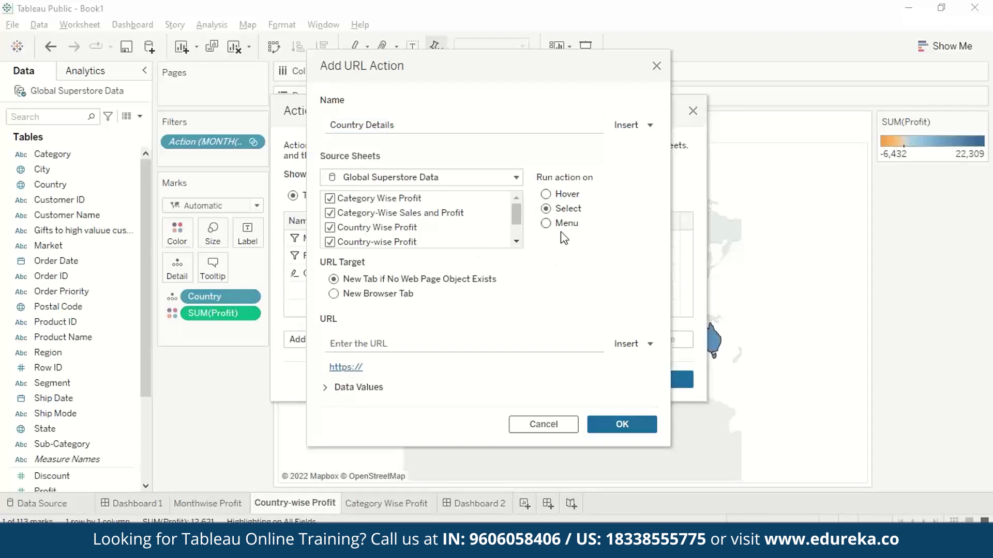
left_click(333, 294)
left_click(408, 342)
mouse_move(482, 543)
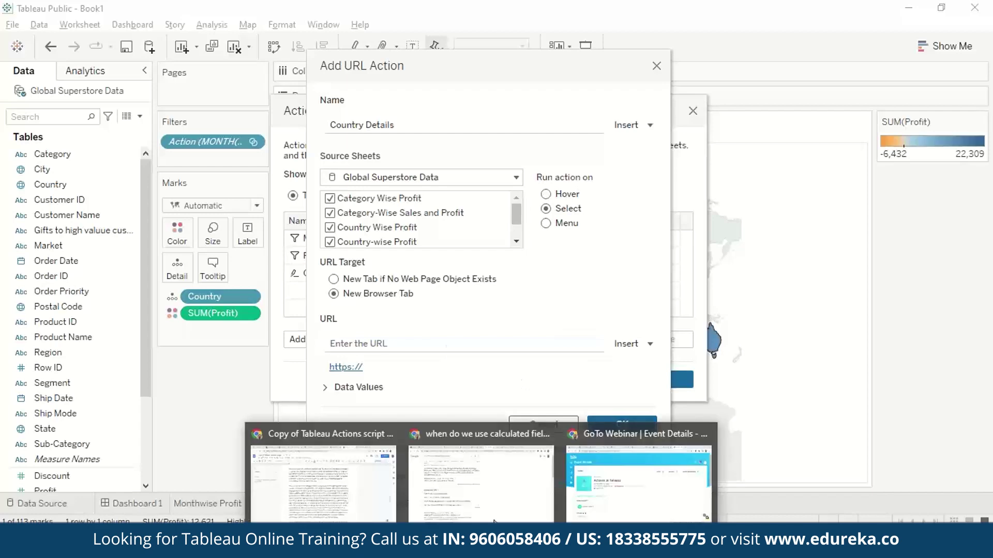
mouse_move(612, 486)
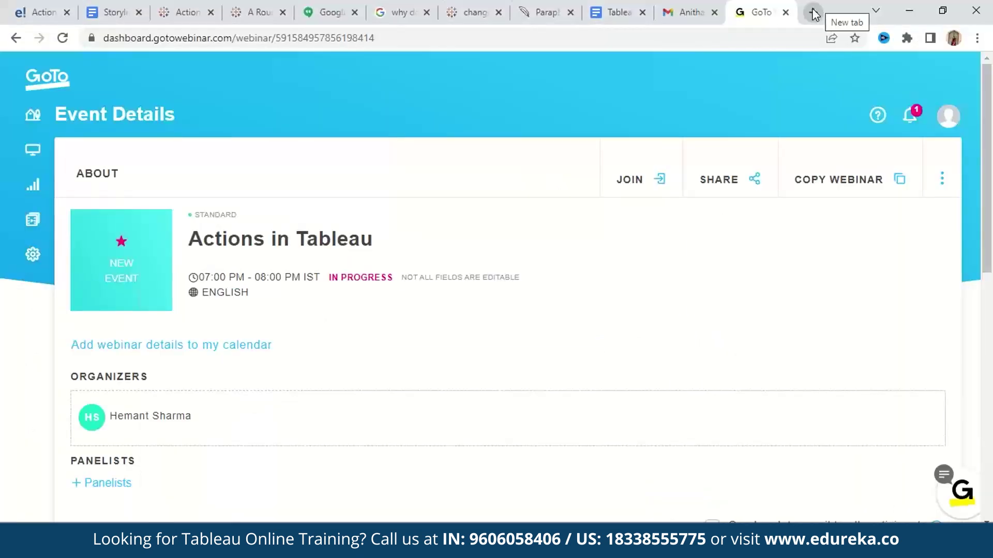
left_click(813, 12)
type("wiki")
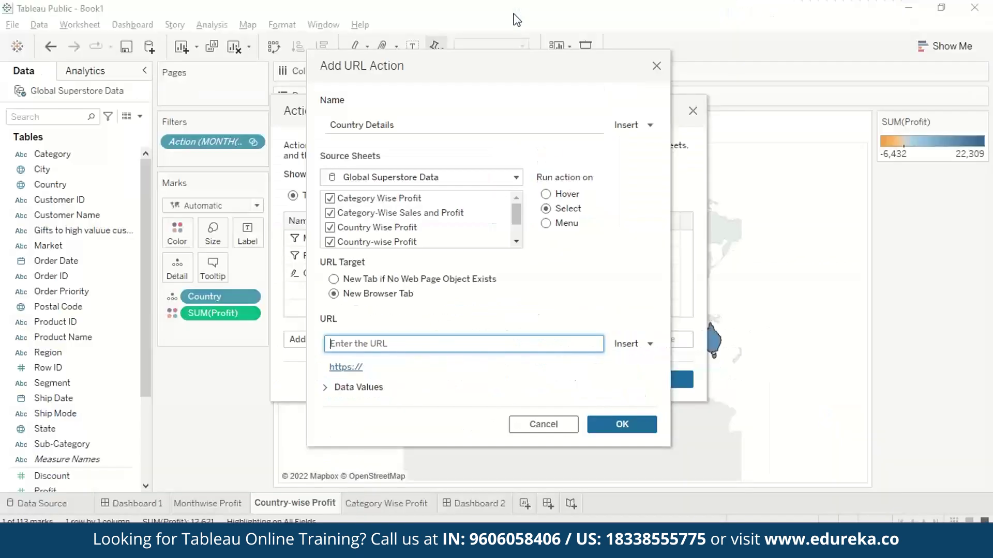
left_click(413, 296)
type("https://en.wikipedia.org/wiki/I")
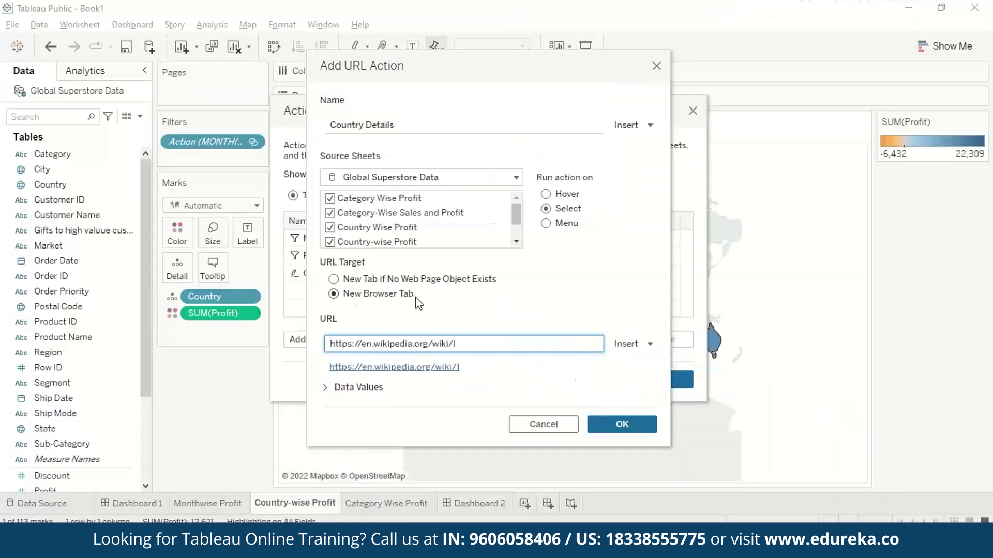
Append the Country field to the Wikipedia URL and save the Country Details action.
left_click(631, 348)
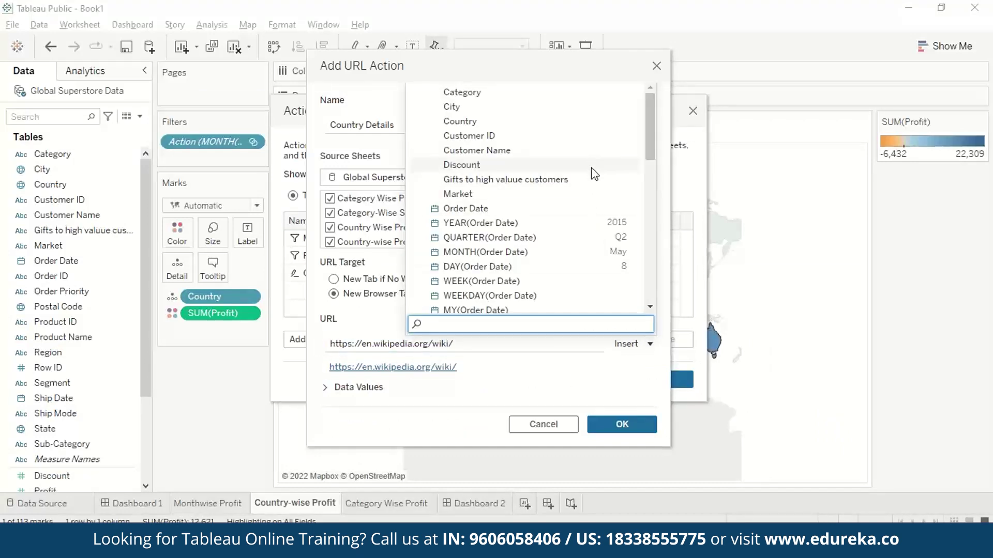
left_click(557, 122)
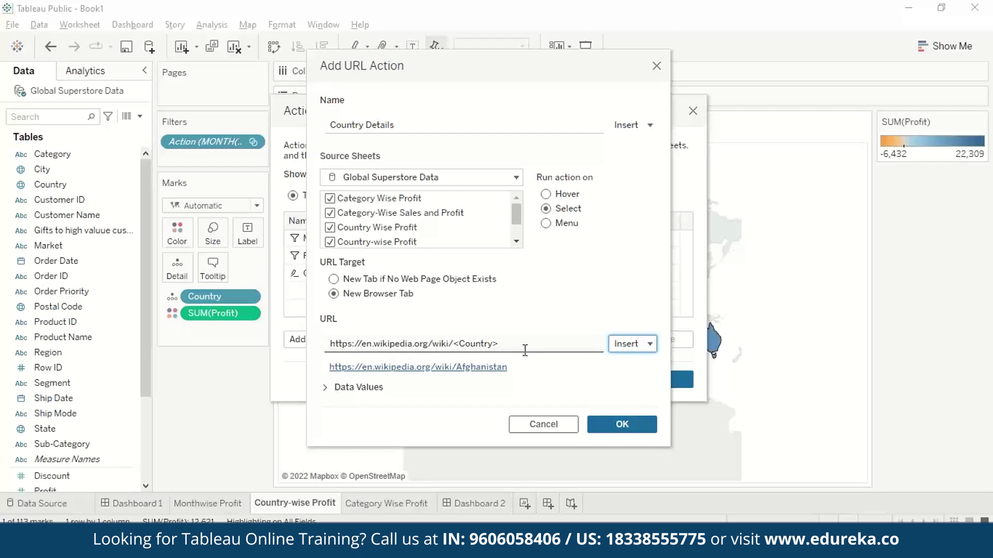
left_click(620, 422)
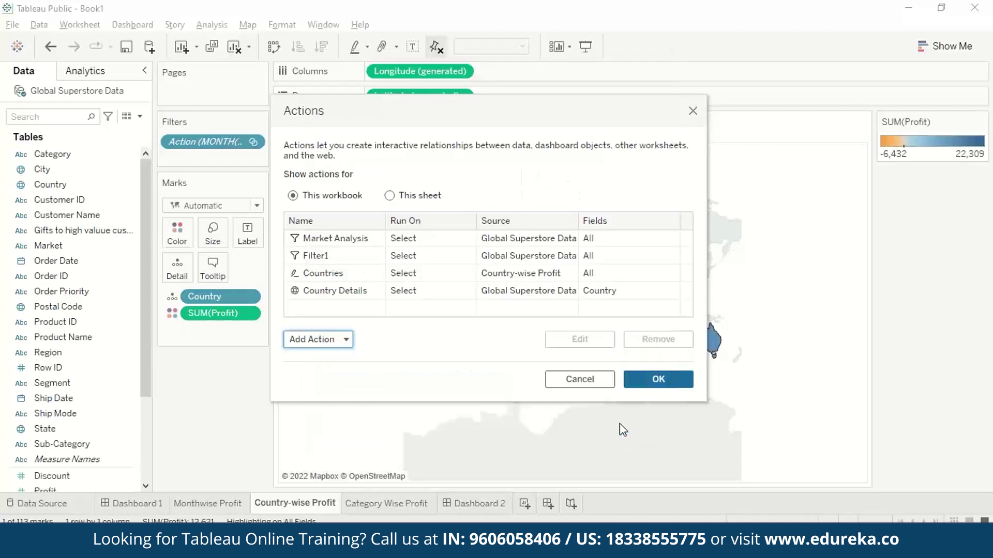
left_click(647, 387)
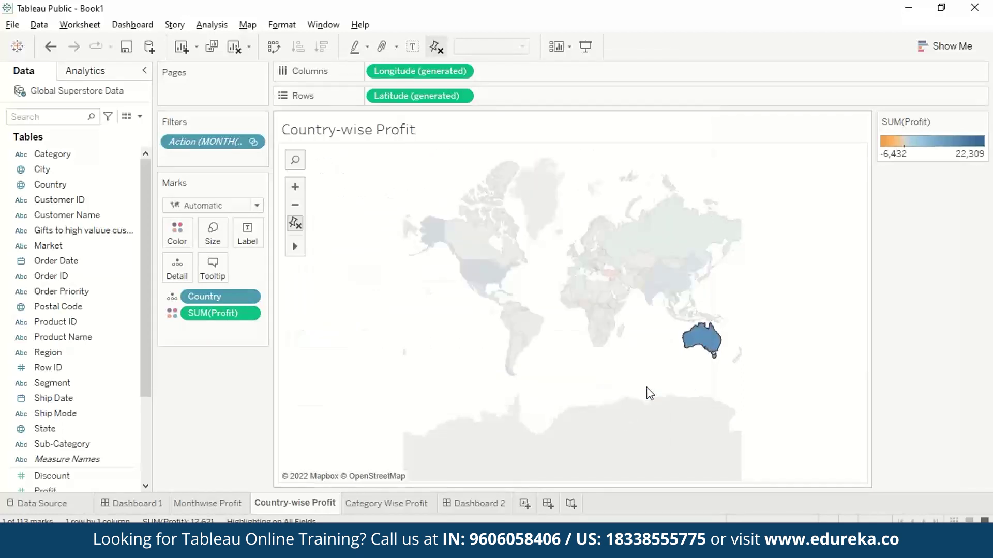
Test the URL action in Dashboard 2 by selecting China on the map, and close the Wikipedia page it opens.
left_click(462, 504)
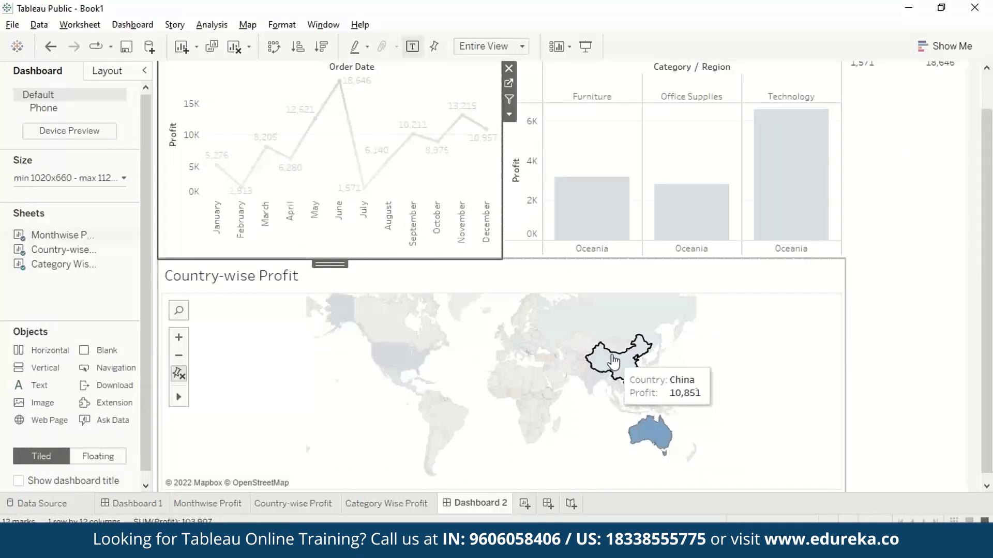
left_click(625, 366)
left_click(623, 362)
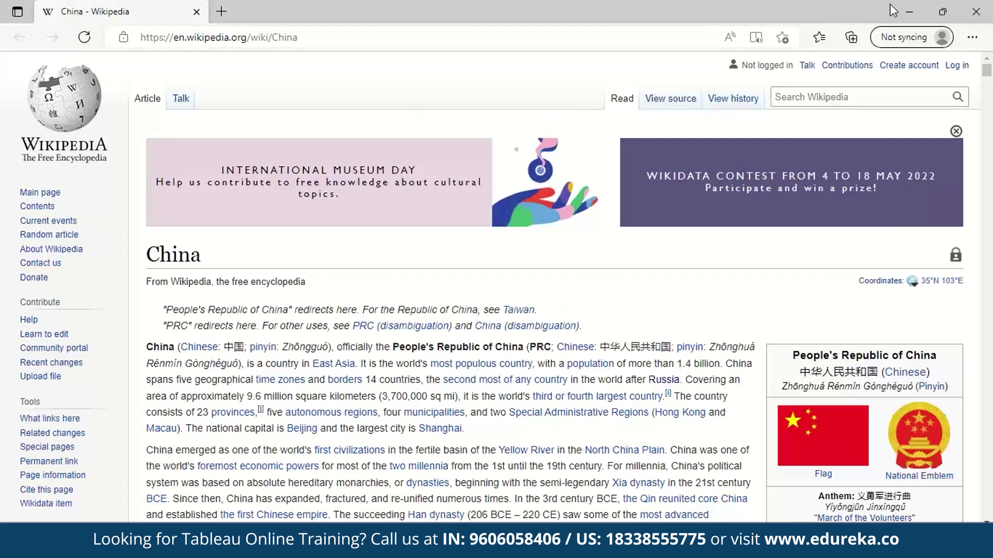
left_click(988, 17)
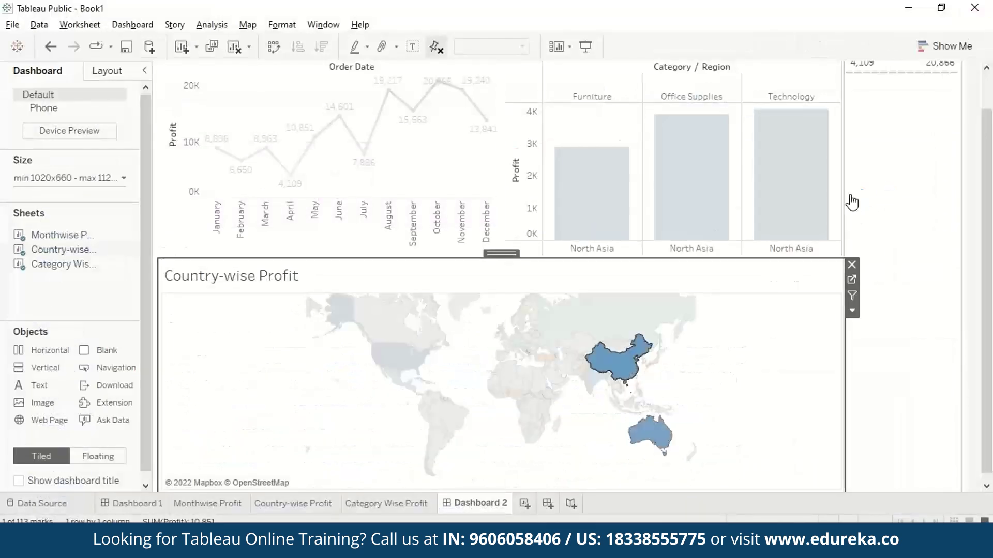
Clear the country selection on the dashboard map and return to the Country-wise Profit worksheet.
left_click(842, 251)
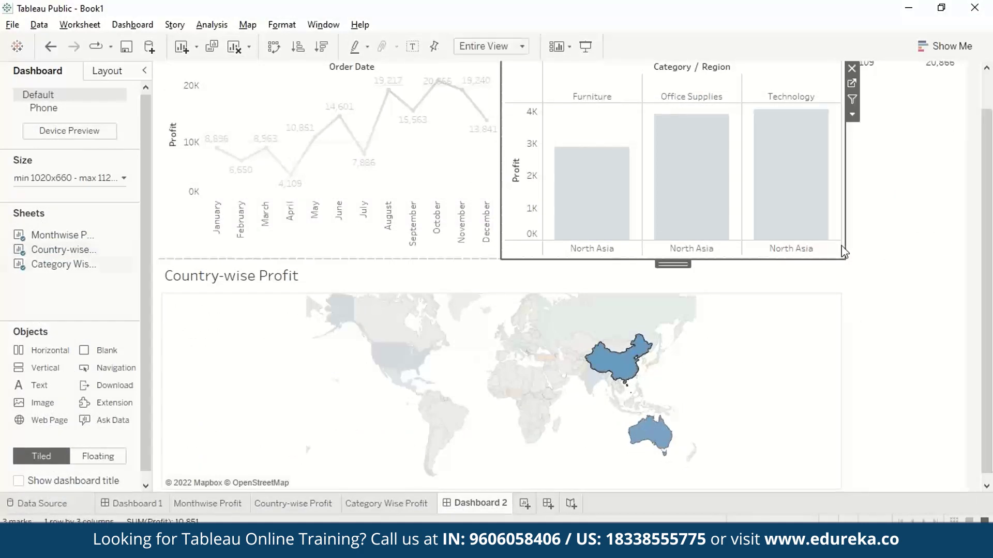
left_click(776, 291)
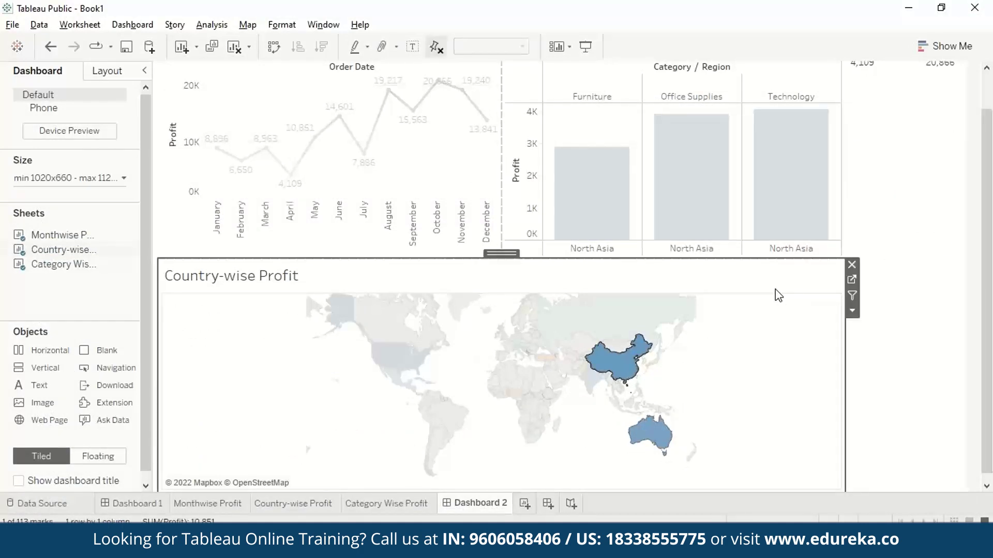
double_click(393, 401)
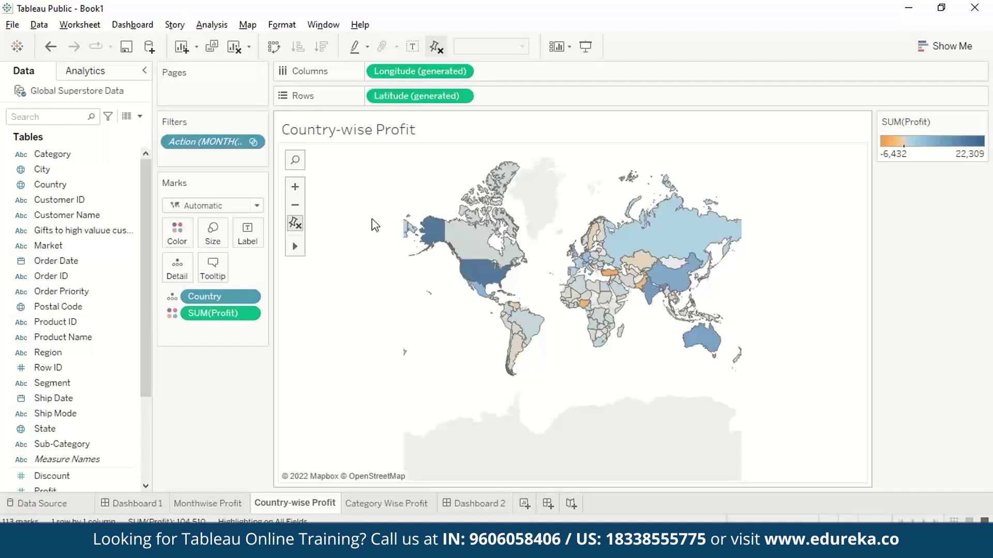